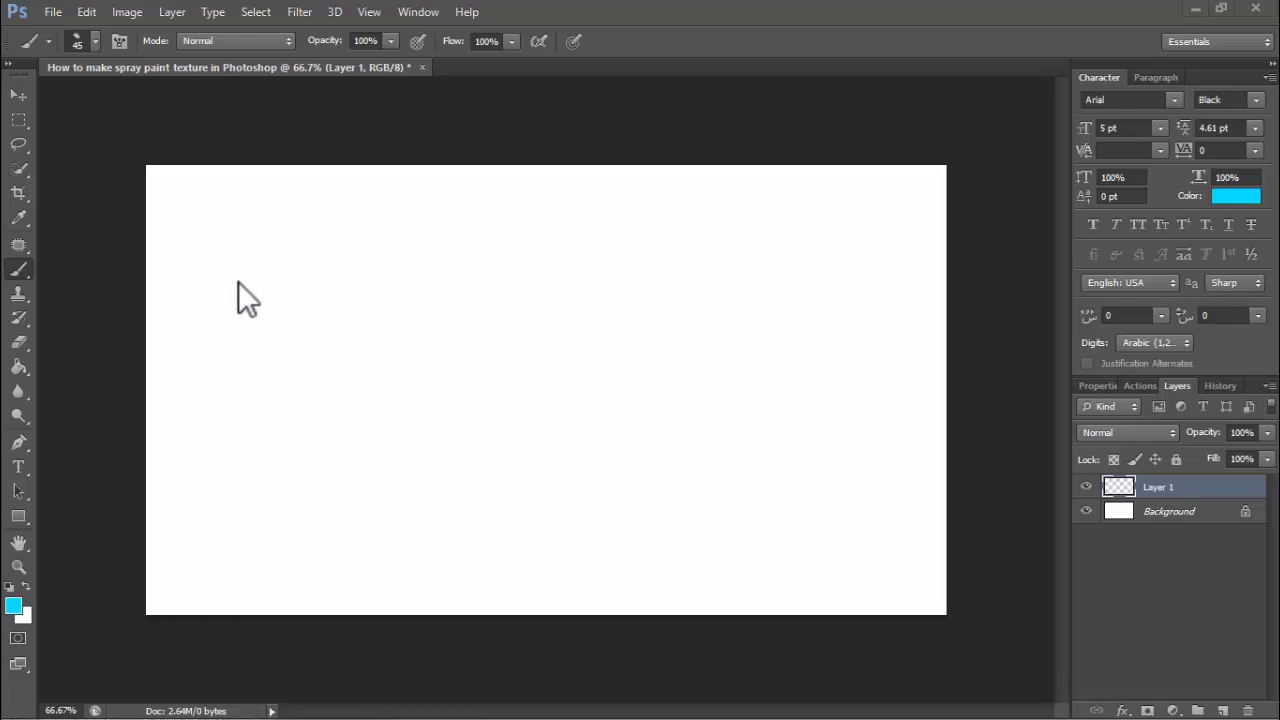
Select the Brush tool and choose the irregular 45 px brush tip from the presets
left_click(18, 293)
left_click(18, 268)
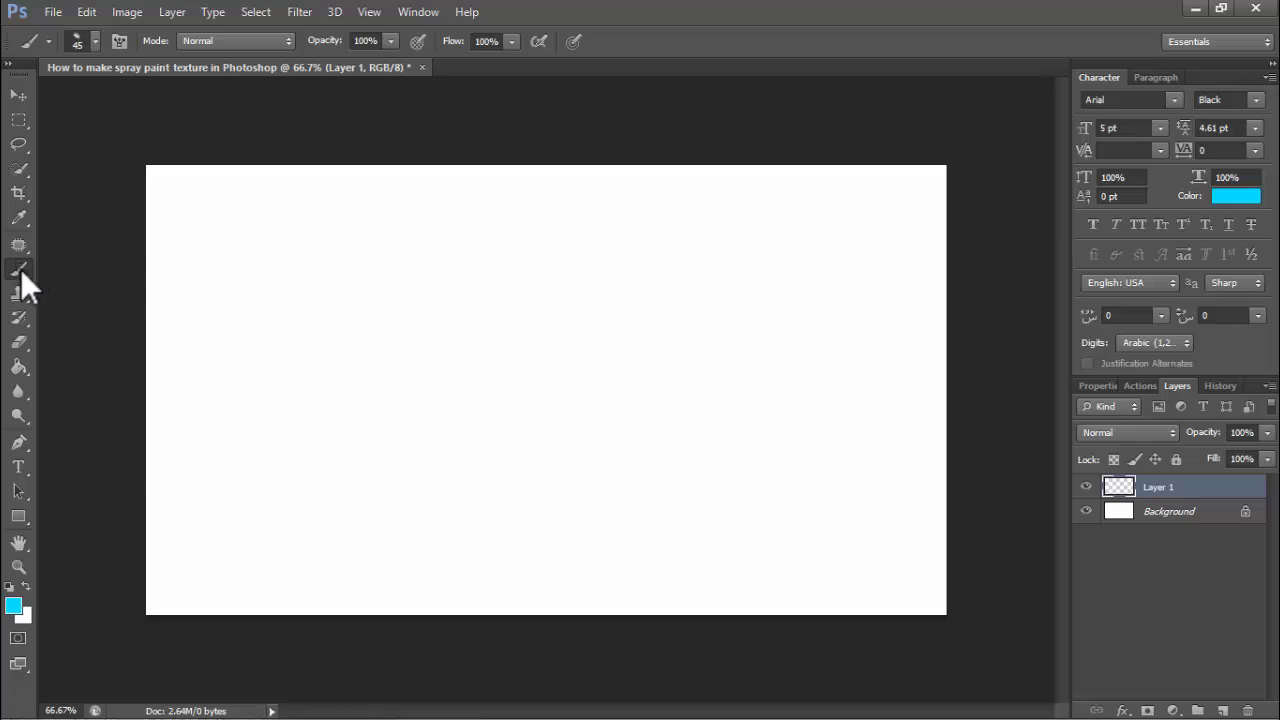
right_click(21, 268)
left_click(20, 264)
left_click(93, 38)
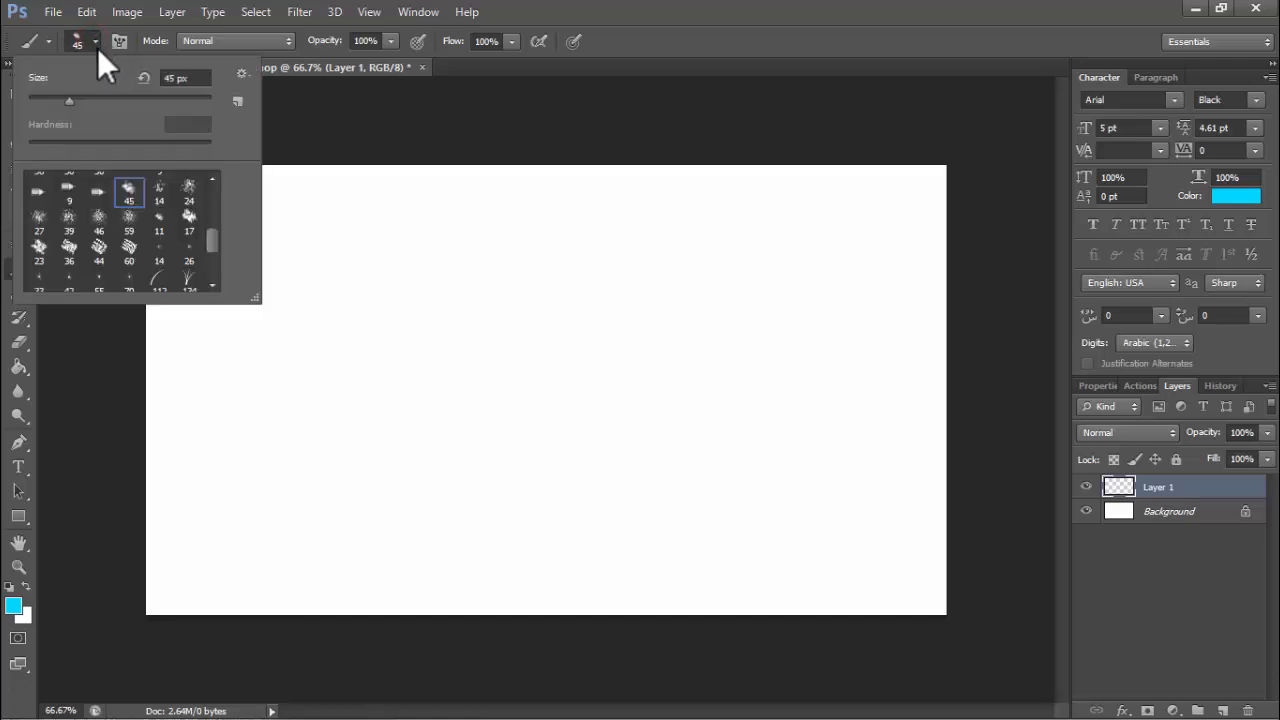
scroll(140, 205, "up", 1)
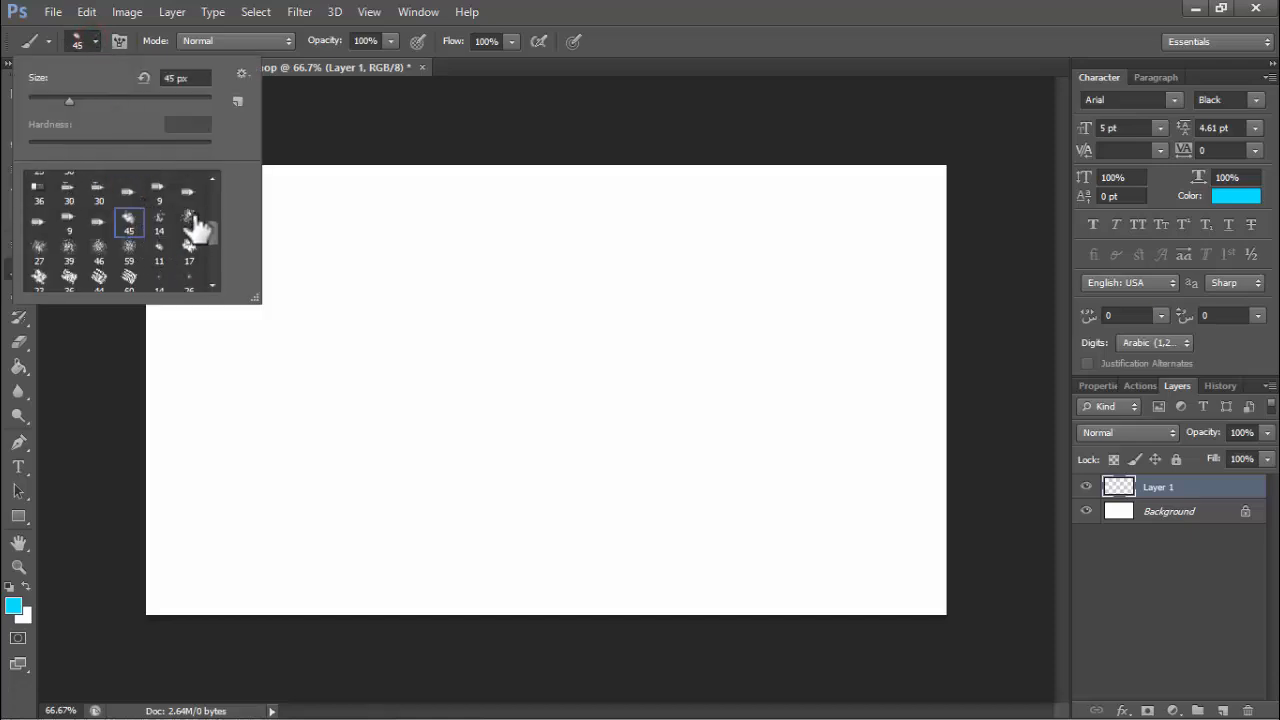
left_click(190, 215)
left_click(130, 216)
left_click(91, 39)
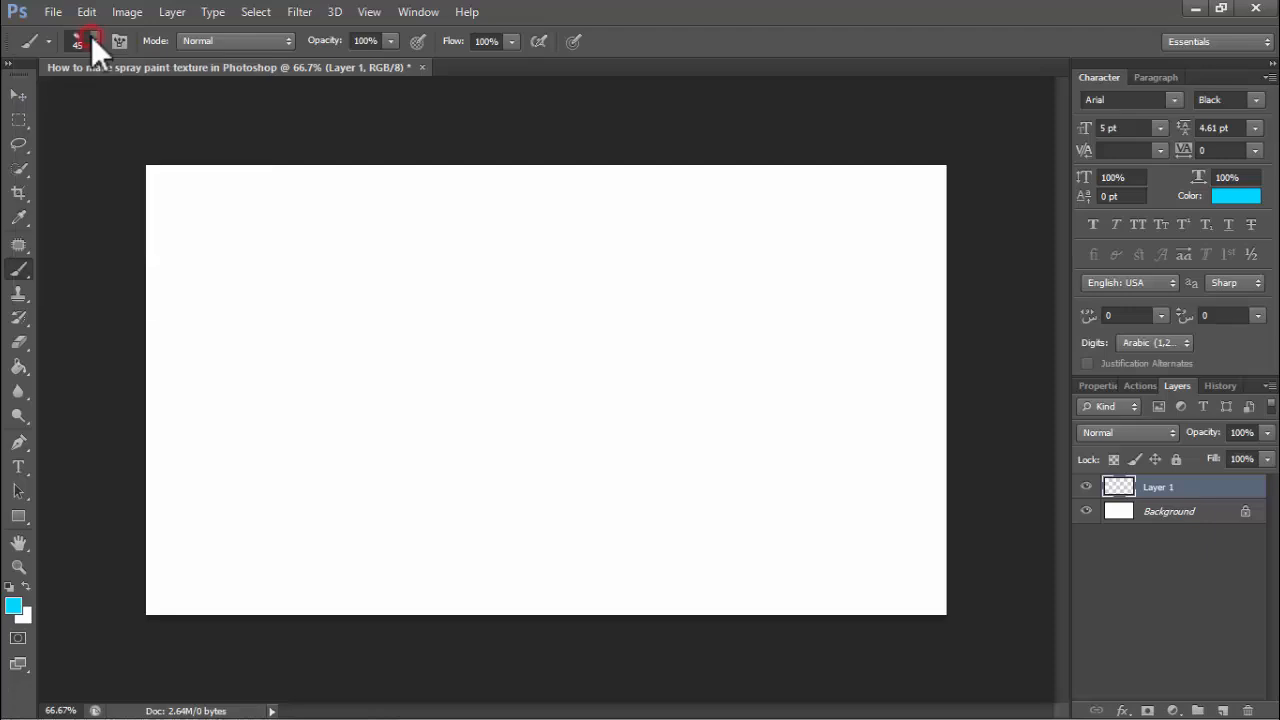
Set the foreground colour to a fully saturated bright cyan
left_click(14, 604)
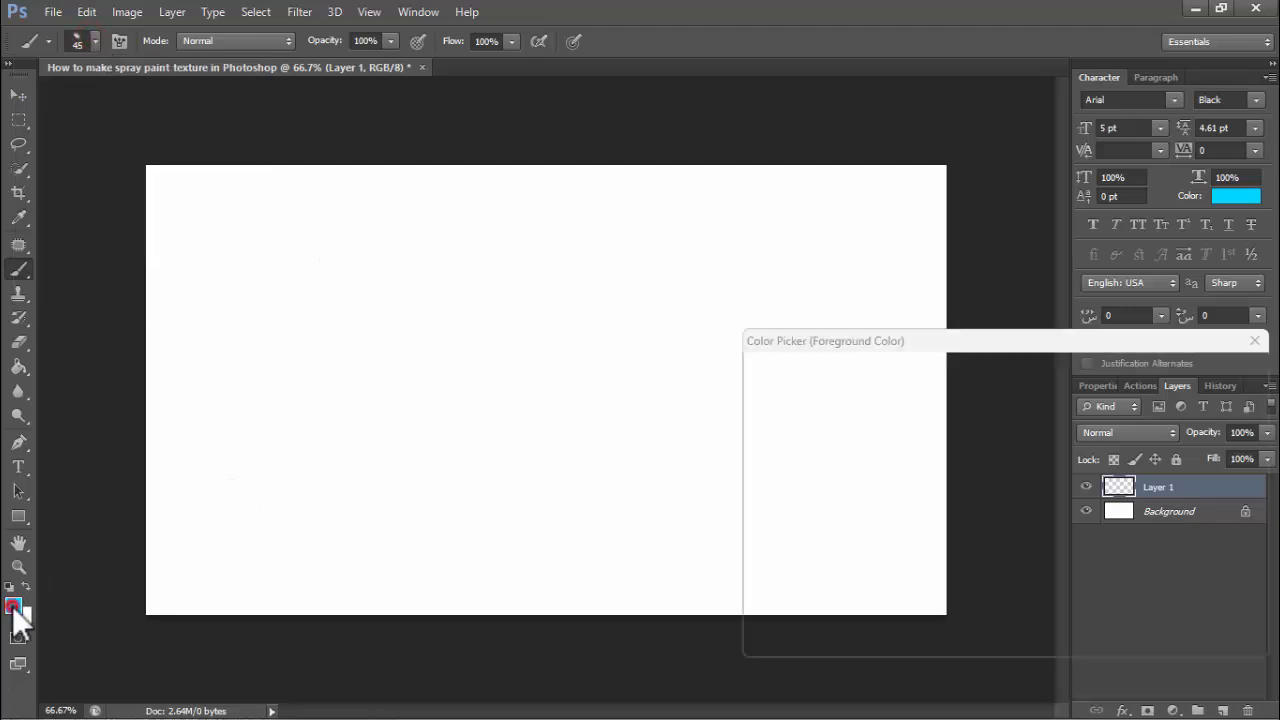
mouse_move(964, 455)
left_mouse_down()
mouse_move(983, 376)
mouse_move(984, 410)
mouse_move(995, 382)
left_mouse_up()
left_click(1191, 368)
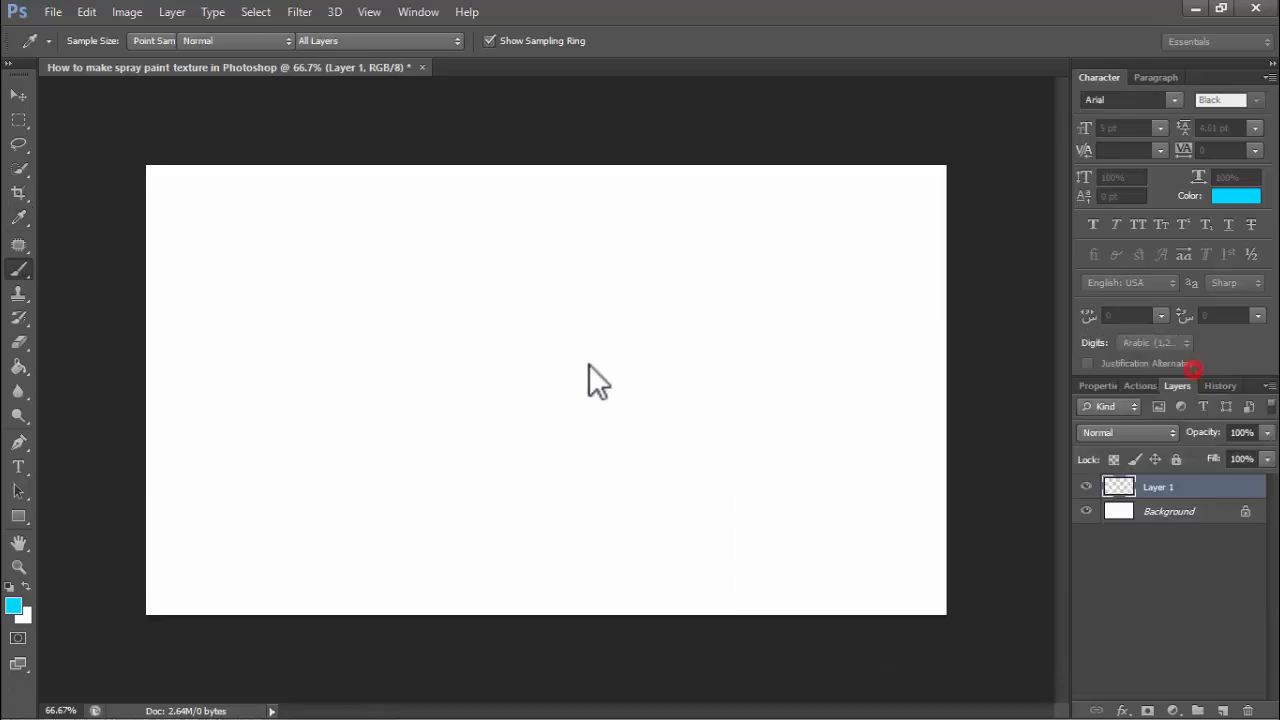
Enlarge the brush to 250 px and paint a wavy stroke across the middle of the canvas on Layer 1
key("bracketright")
key("bracketright")
key("bracketright")
key("bracketright")
key("bracketright")
key("bracketright")
key("bracketright")
key("bracketright")
key("bracketright")
key("bracketright")
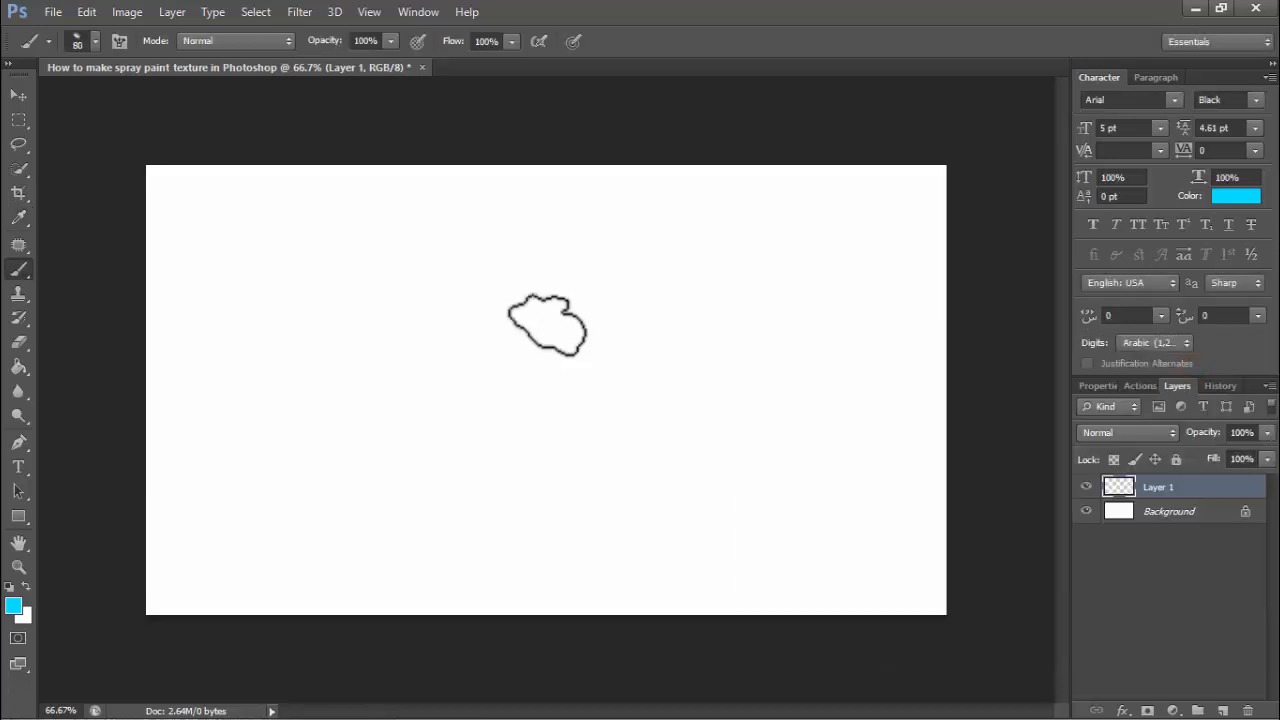
key("bracketright")
key("bracketright")
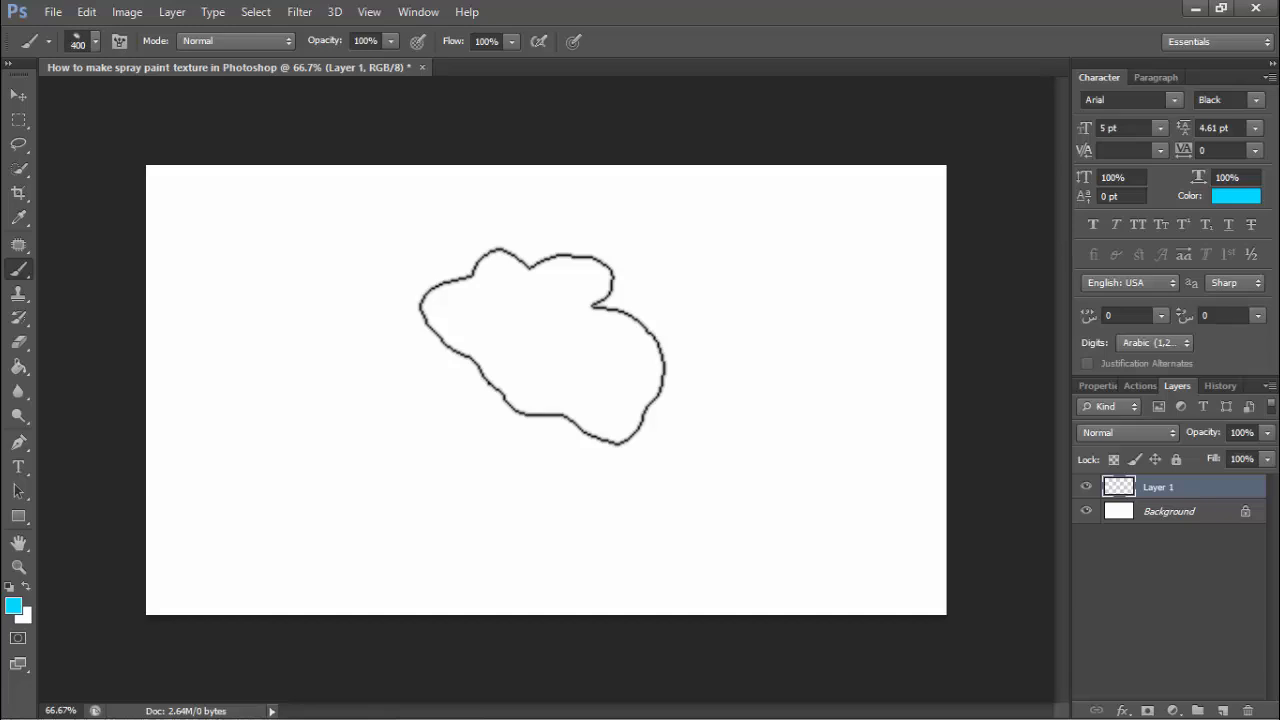
key("bracketleft")
key("bracketleft")
key("bracketleft")
mouse_move(337, 430)
left_mouse_down()
mouse_move(331, 386)
mouse_move(451, 347)
mouse_move(550, 421)
mouse_move(637, 407)
mouse_move(737, 289)
mouse_move(746, 321)
left_mouse_up()
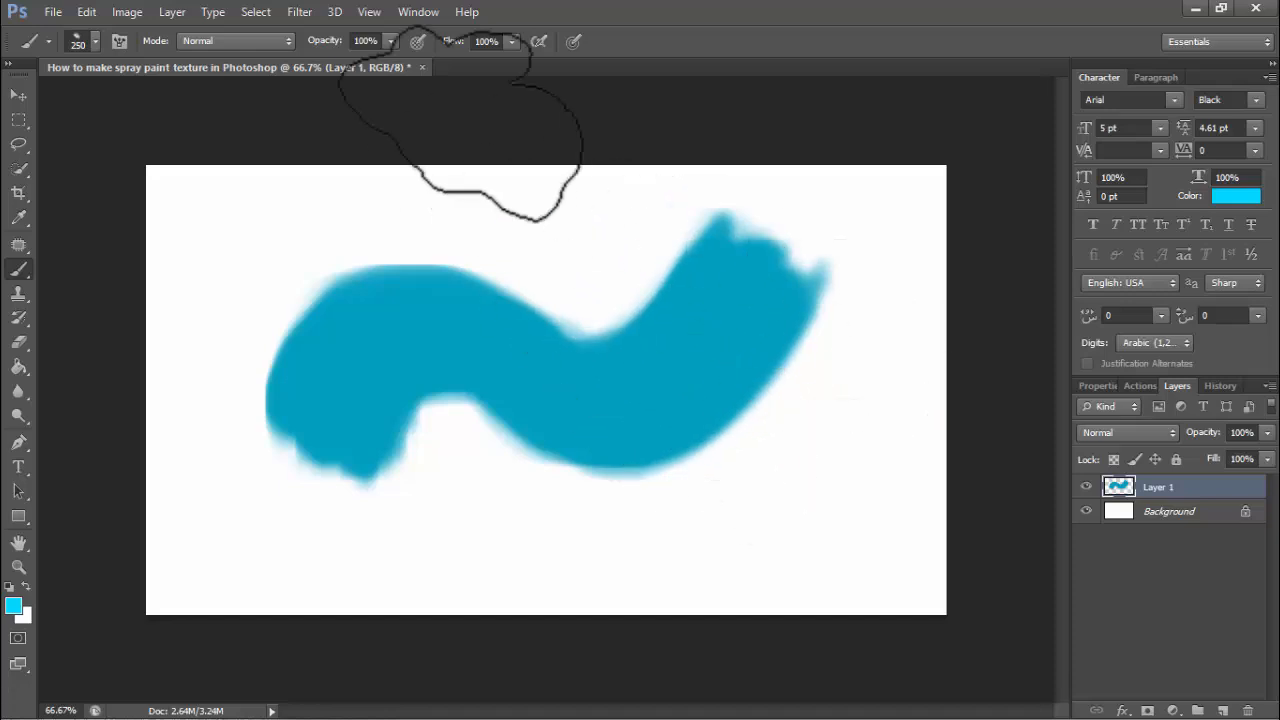
Enable Scattering in the brush settings, leaving Texture off, and paint a curved cyan stroke down the canvas's left part
left_click(412, 11)
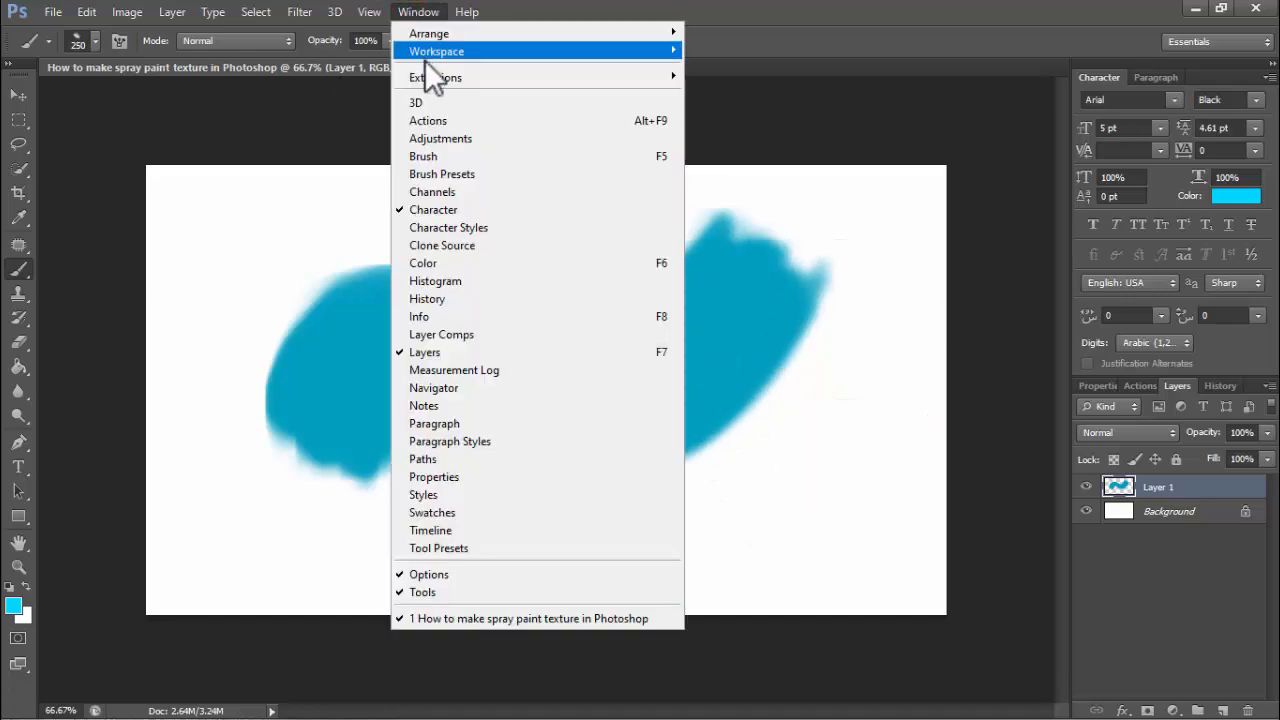
left_click(437, 156)
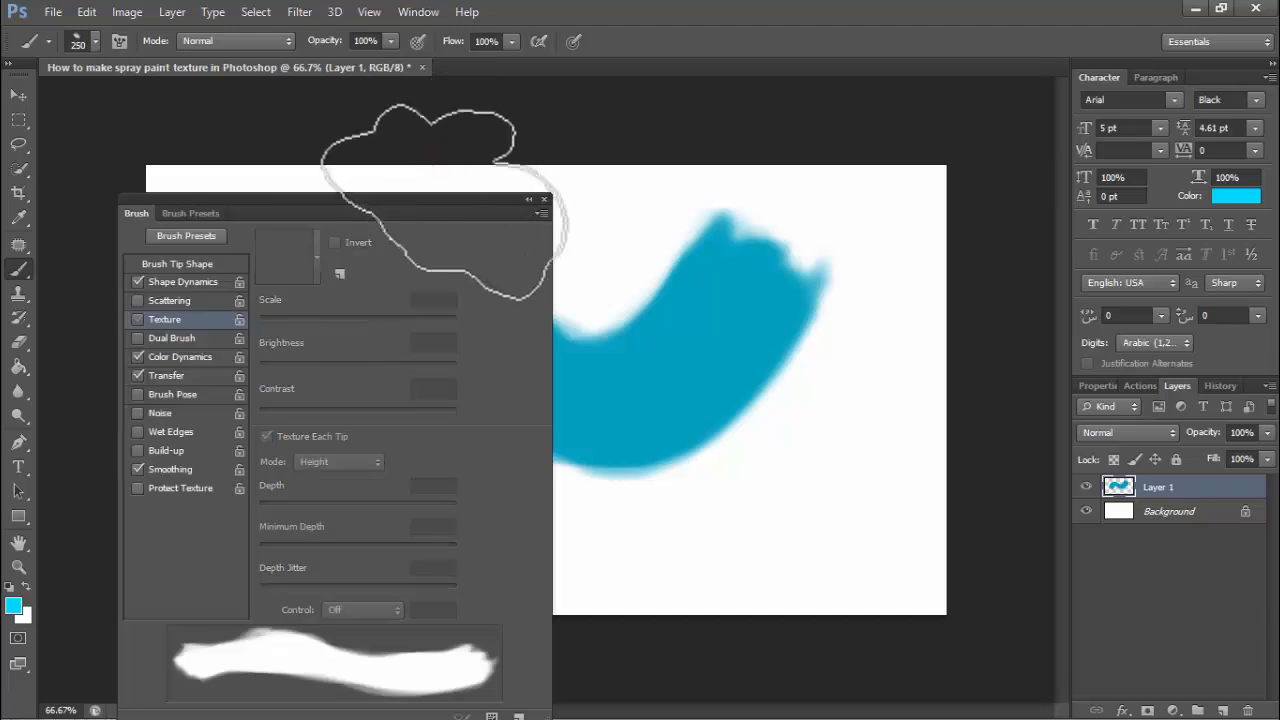
left_click_drag(440, 200, 955, 172)
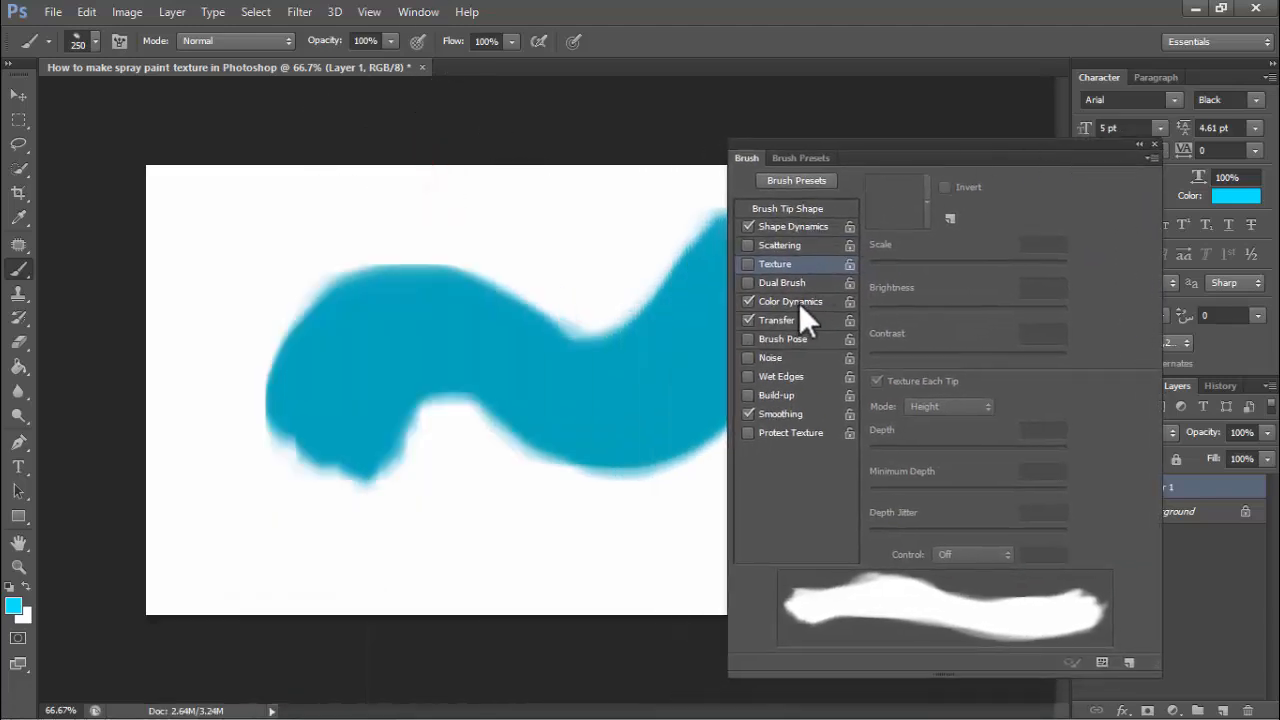
left_click(771, 246)
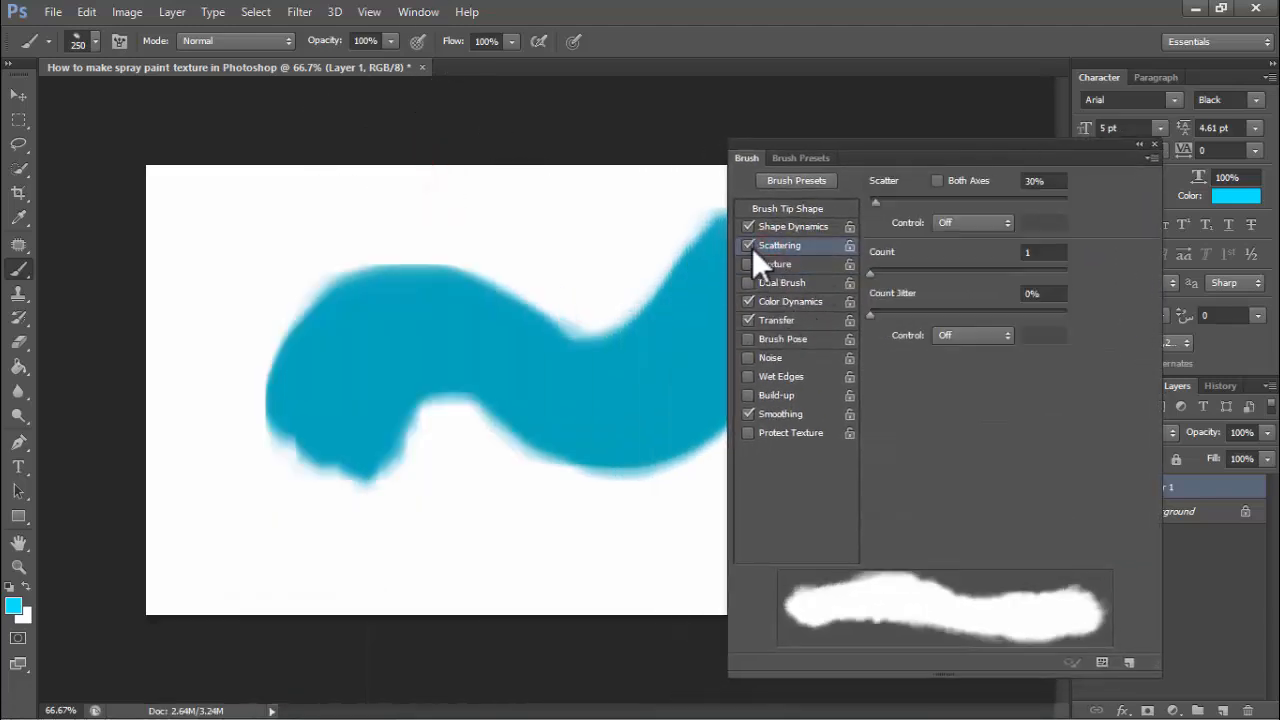
left_click(747, 246)
left_click(747, 246)
left_click(748, 264)
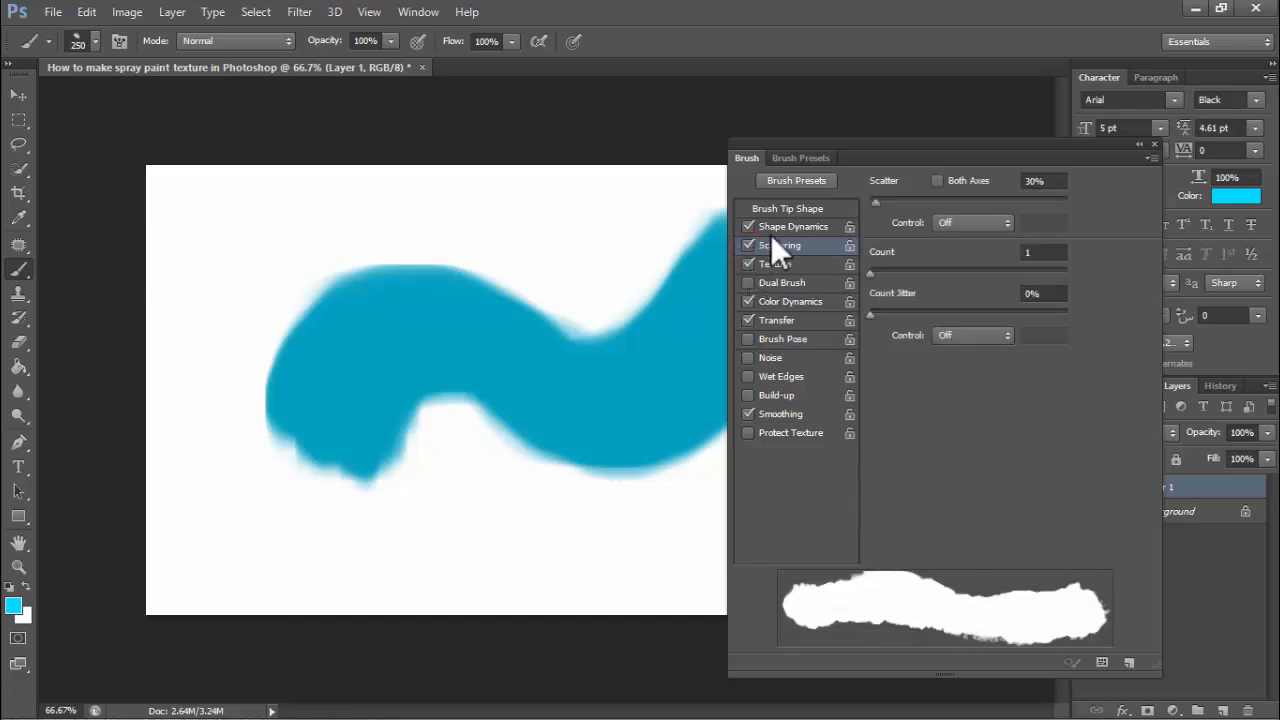
left_click(748, 262)
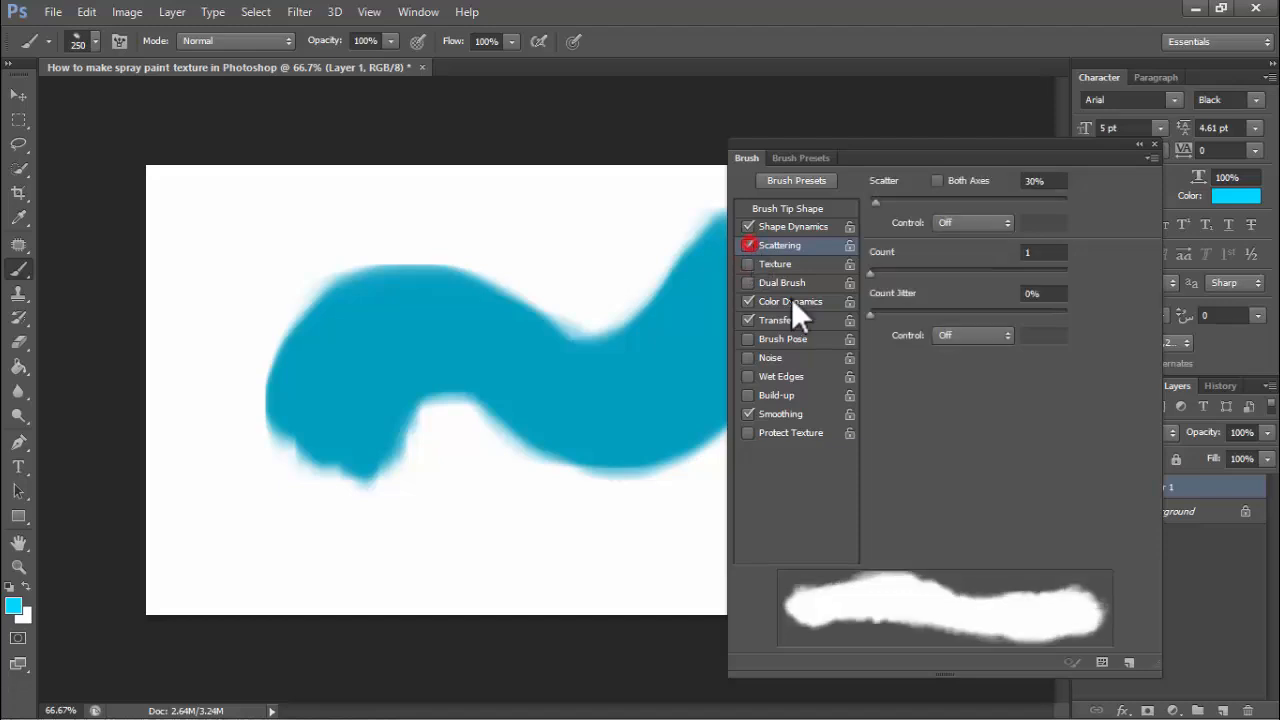
mouse_move(280, 249)
left_mouse_down()
mouse_move(303, 360)
mouse_move(270, 550)
mouse_move(380, 540)
left_mouse_up()
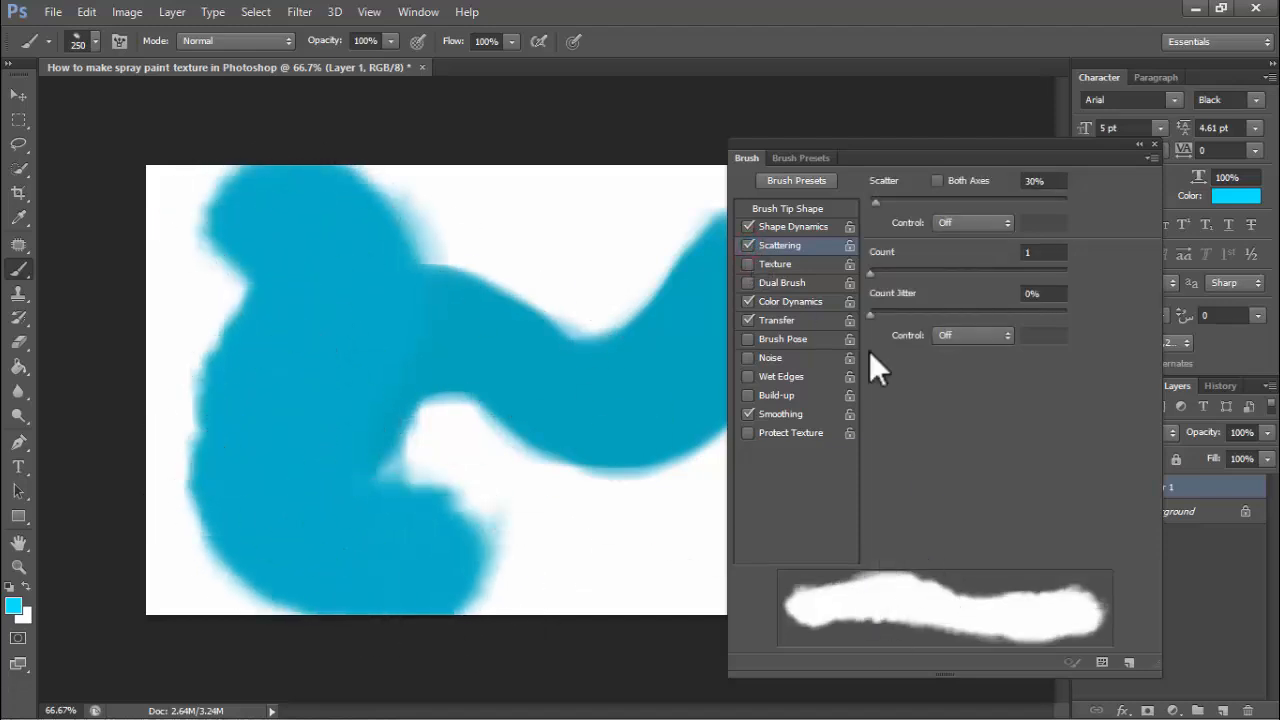
Change the foreground colour to dark teal, about #0a4d5a
left_click(15, 604)
left_click_drag(917, 505, 966, 531)
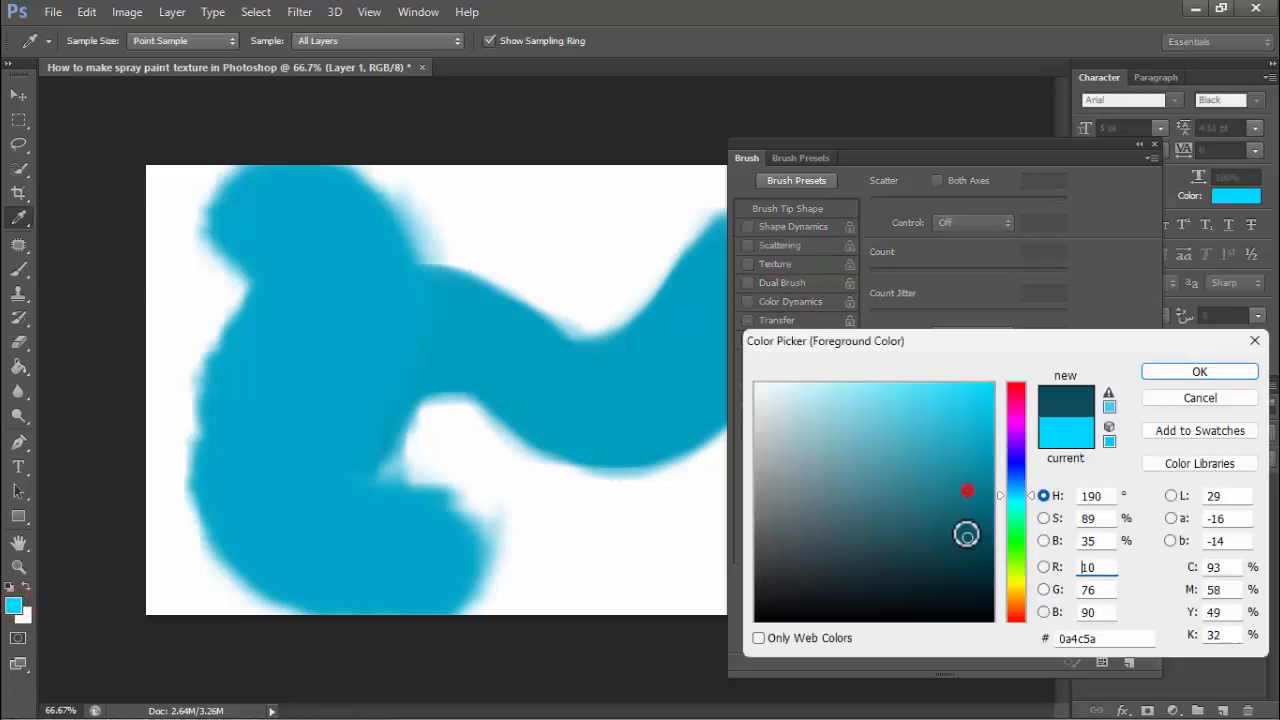
left_click(1200, 371)
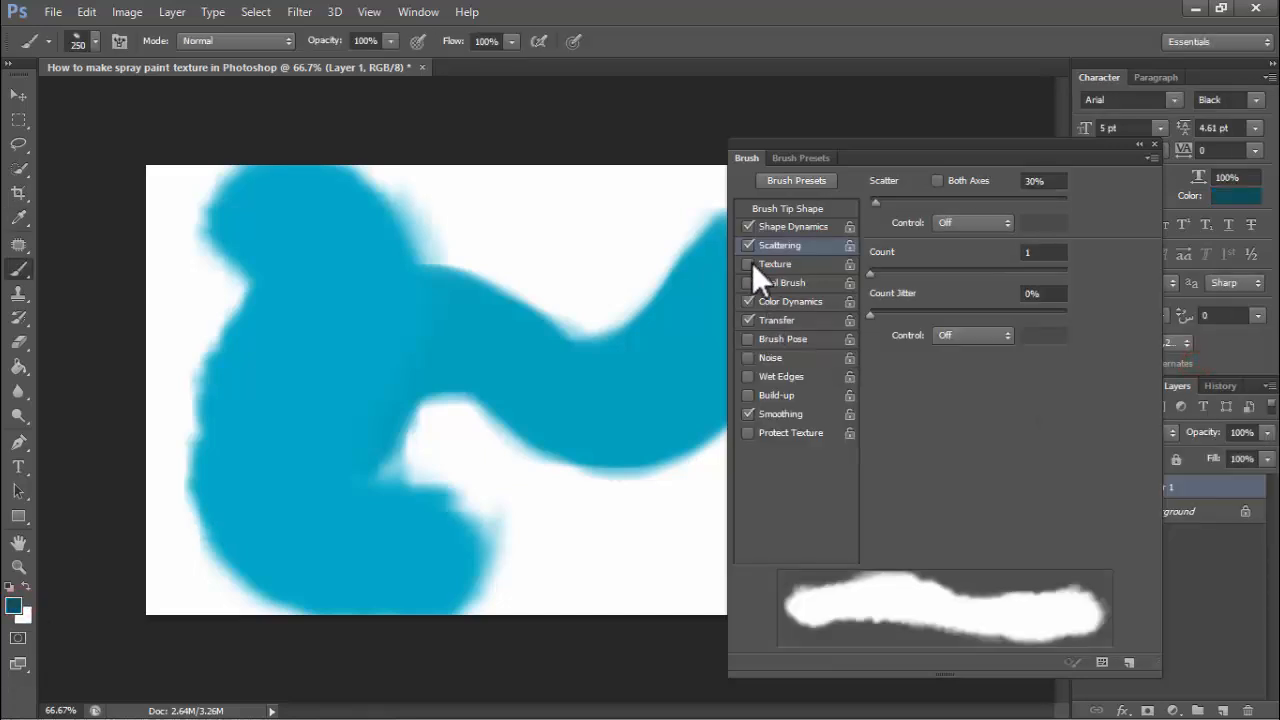
Enable Texture and paint a large C-shaped stroke, and add Dual Brush and paint a round patch near the canvas's lower middle
left_click(749, 264)
mouse_move(432, 284)
left_mouse_down()
mouse_move(514, 322)
mouse_move(487, 240)
mouse_move(257, 457)
mouse_move(530, 500)
left_mouse_up()
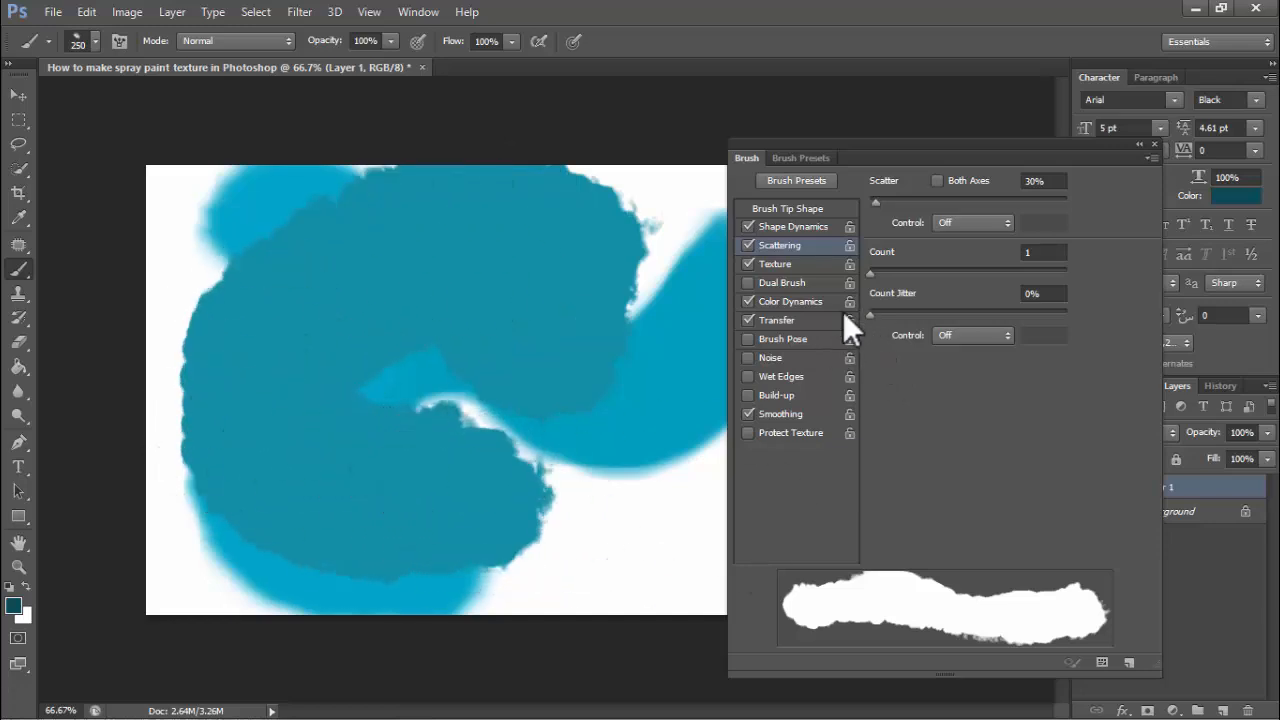
left_click(742, 283)
left_click_drag(614, 543, 620, 490)
Reduce the brush size to 60 px and set the foreground colour to red #d41530
key("bracketleft")
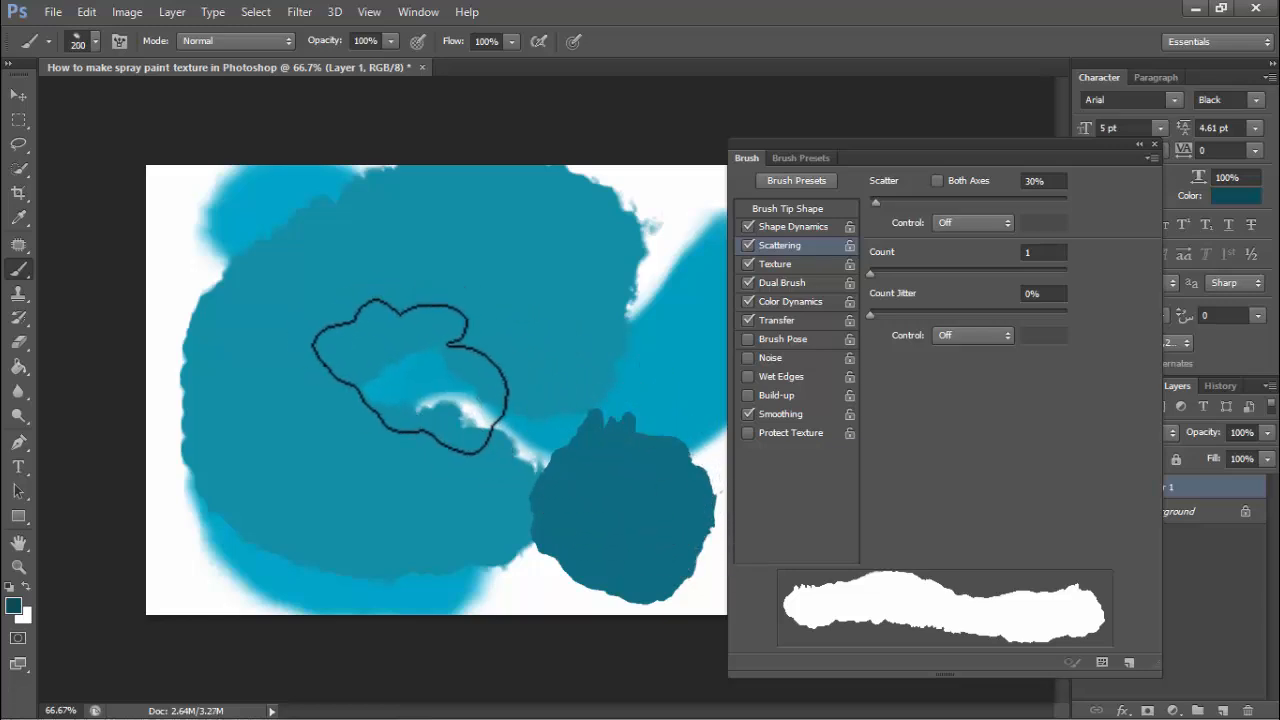
left_click(13, 605)
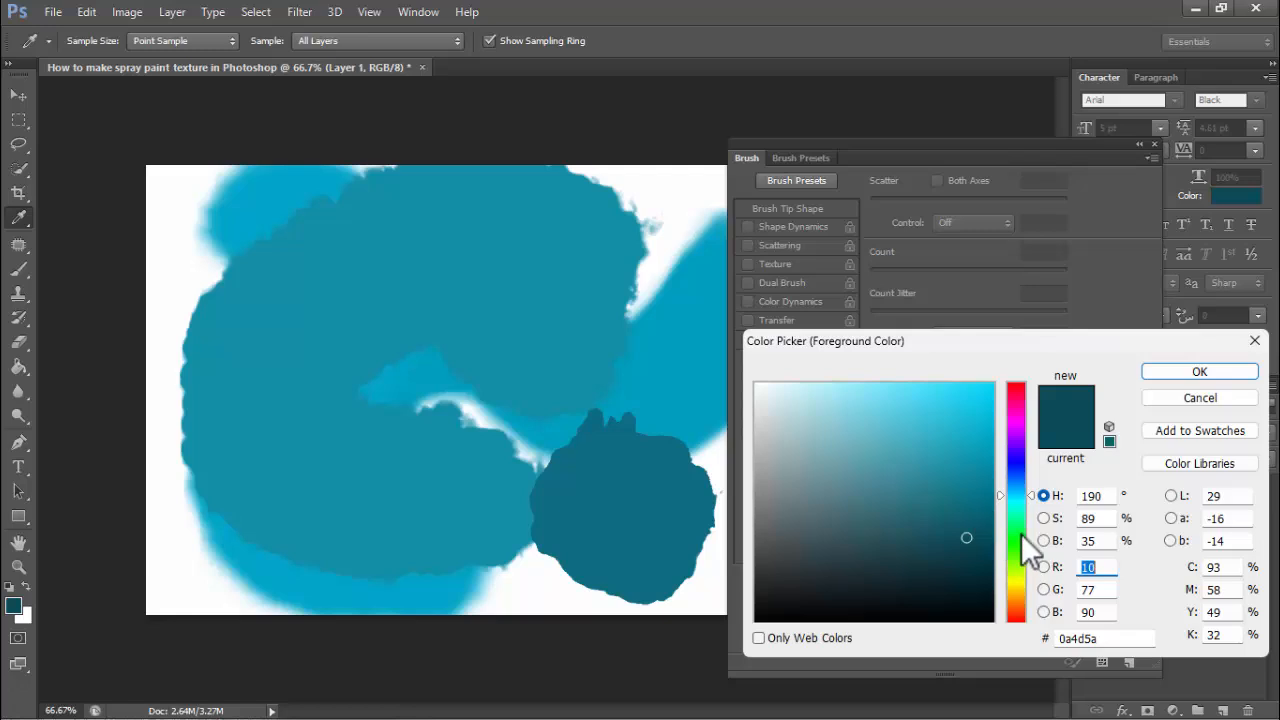
left_click(1018, 460)
left_click_drag(1012, 414, 1016, 388)
left_click(969, 423)
left_click(1199, 372)
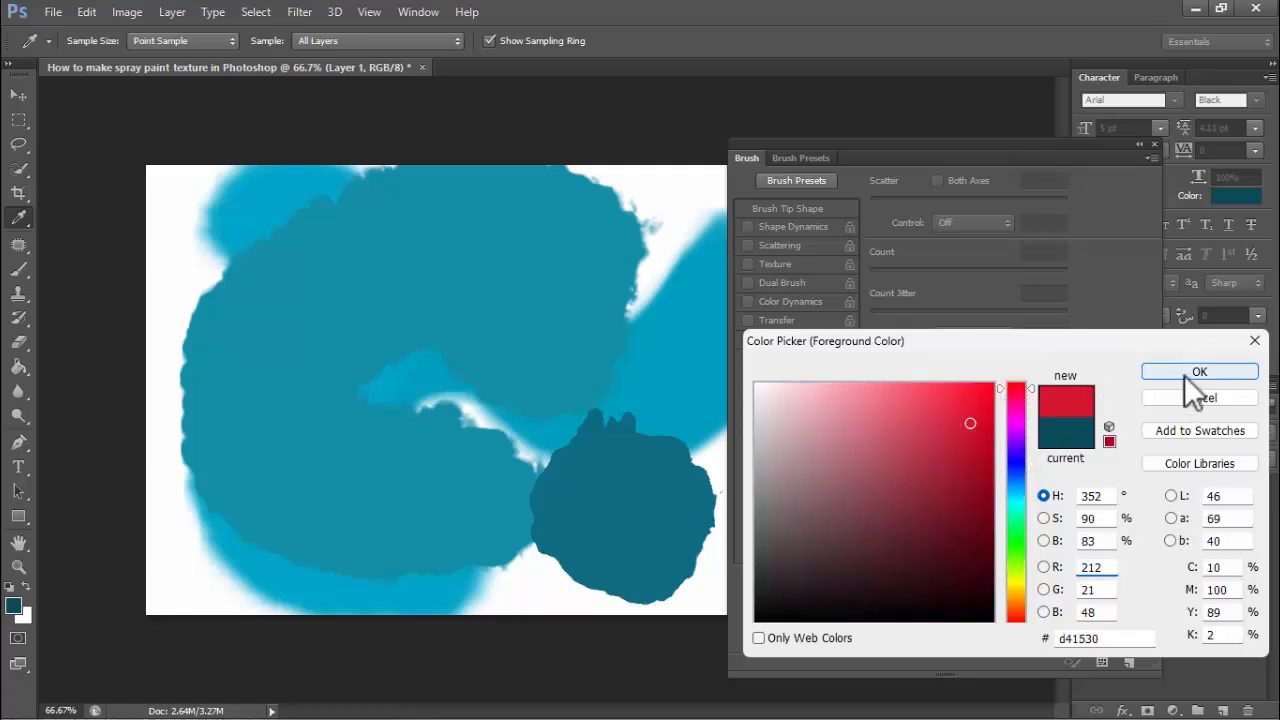
key("b")
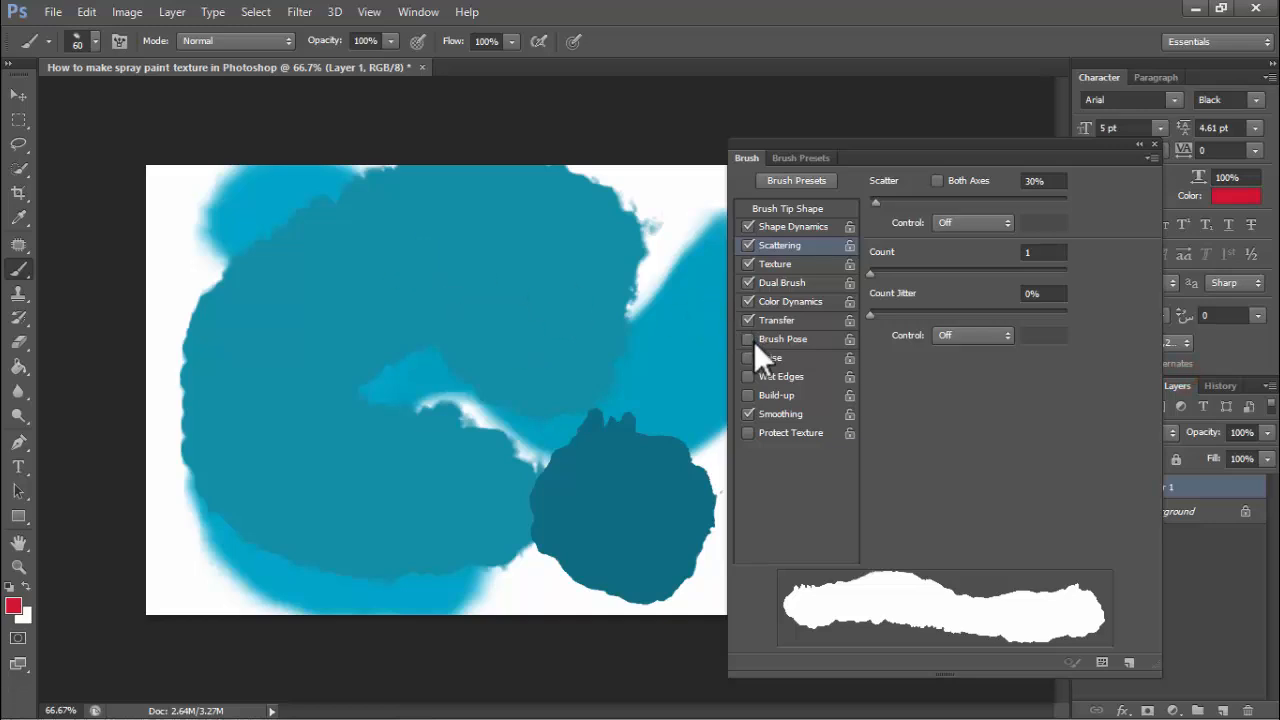
Enable Brush Pose and Noise for the brush, painting a wavy red test stroke after turning on each option
left_click(748, 339)
mouse_move(243, 345)
left_mouse_down()
mouse_move(473, 233)
mouse_move(530, 228)
left_mouse_up()
left_click(747, 359)
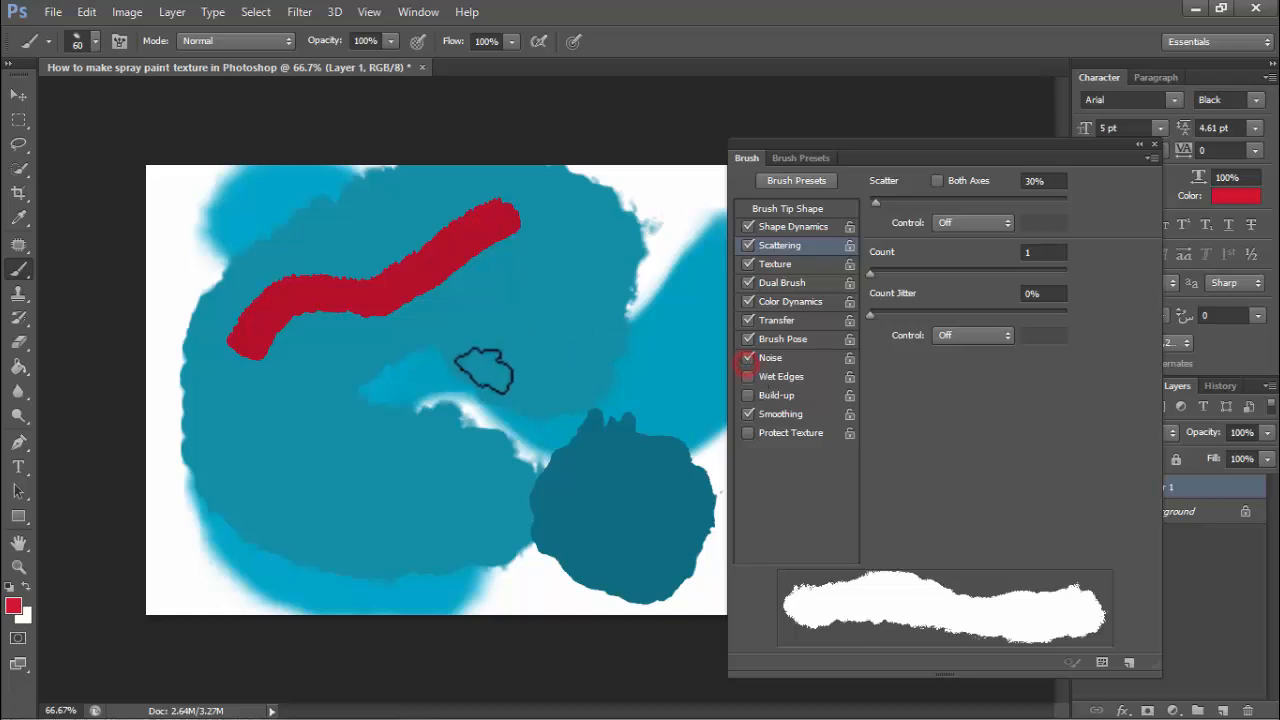
mouse_move(270, 430)
left_mouse_down()
mouse_move(504, 335)
mouse_move(540, 336)
left_mouse_up()
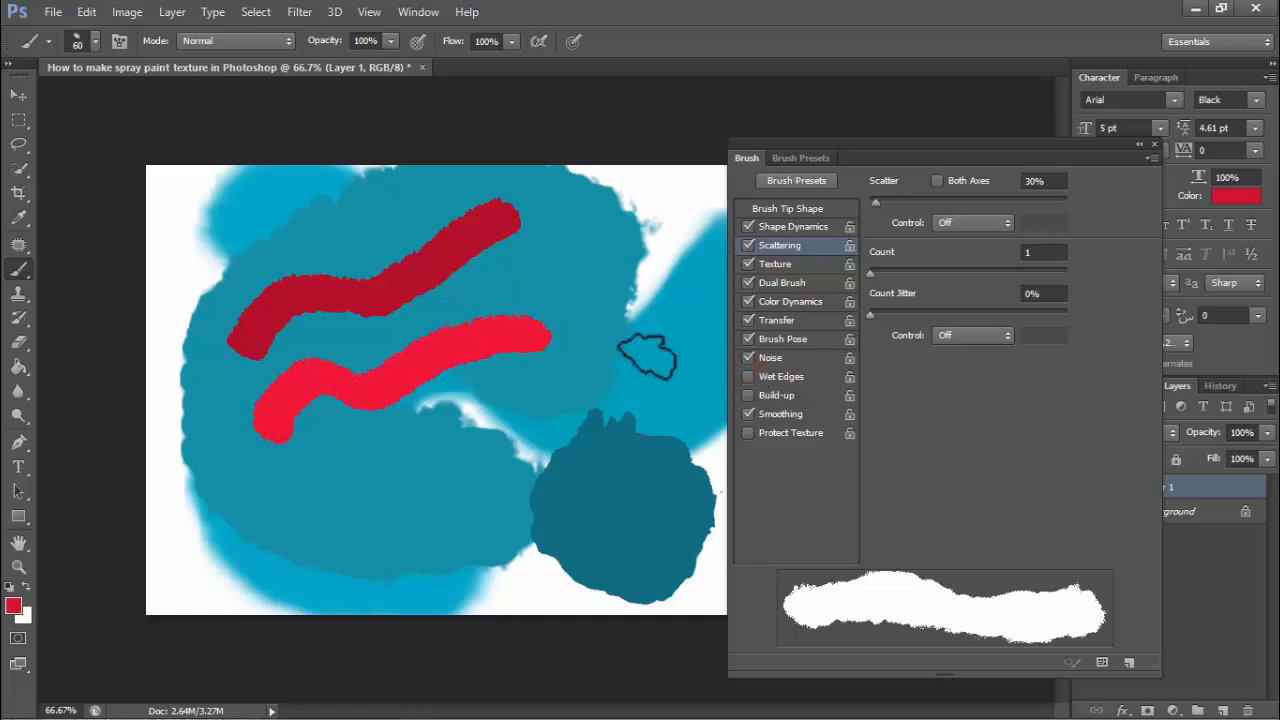
Enable Wet Edges, Protect Texture and Build-up for the brush, painting red test strokes over the teal area after each option
left_click(748, 377)
mouse_move(330, 495)
left_mouse_down()
mouse_move(438, 504)
mouse_move(562, 440)
left_mouse_up()
left_click(749, 432)
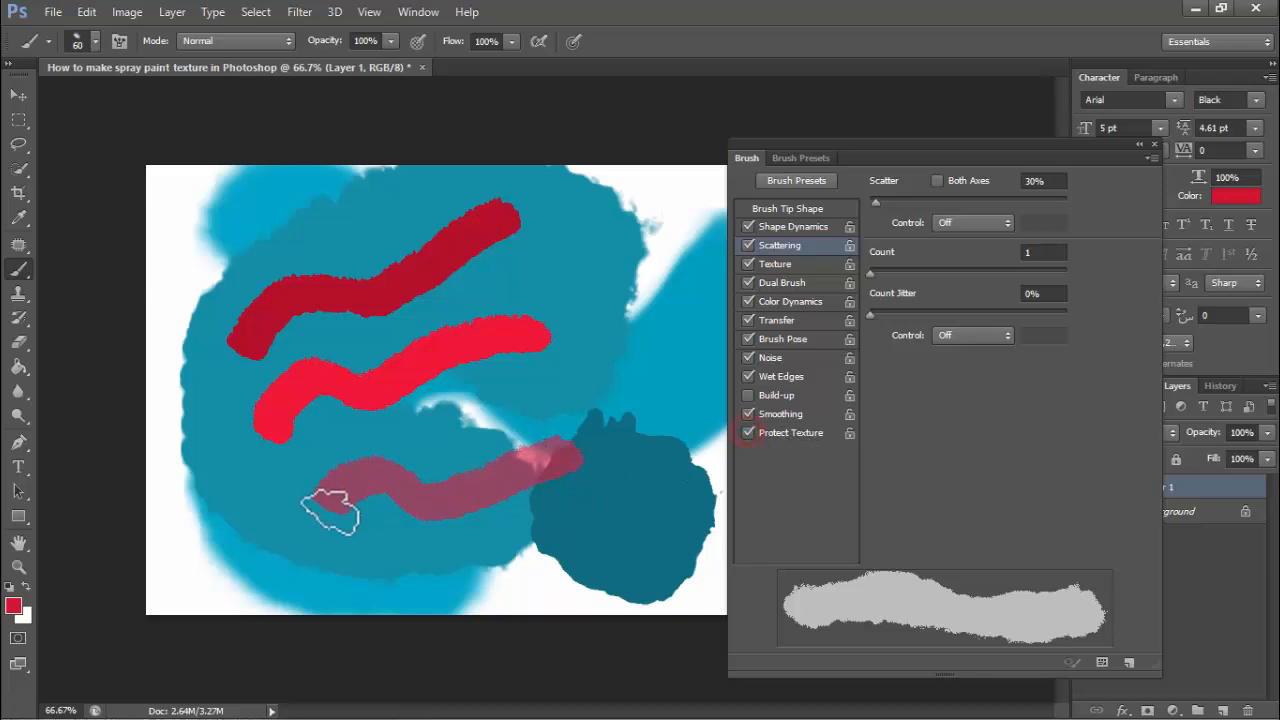
left_click(273, 524)
mouse_move(305, 575)
left_mouse_down()
mouse_move(422, 589)
mouse_move(543, 557)
left_mouse_up()
mouse_move(625, 300)
left_mouse_down()
mouse_move(575, 199)
mouse_move(659, 253)
mouse_move(598, 433)
left_mouse_up()
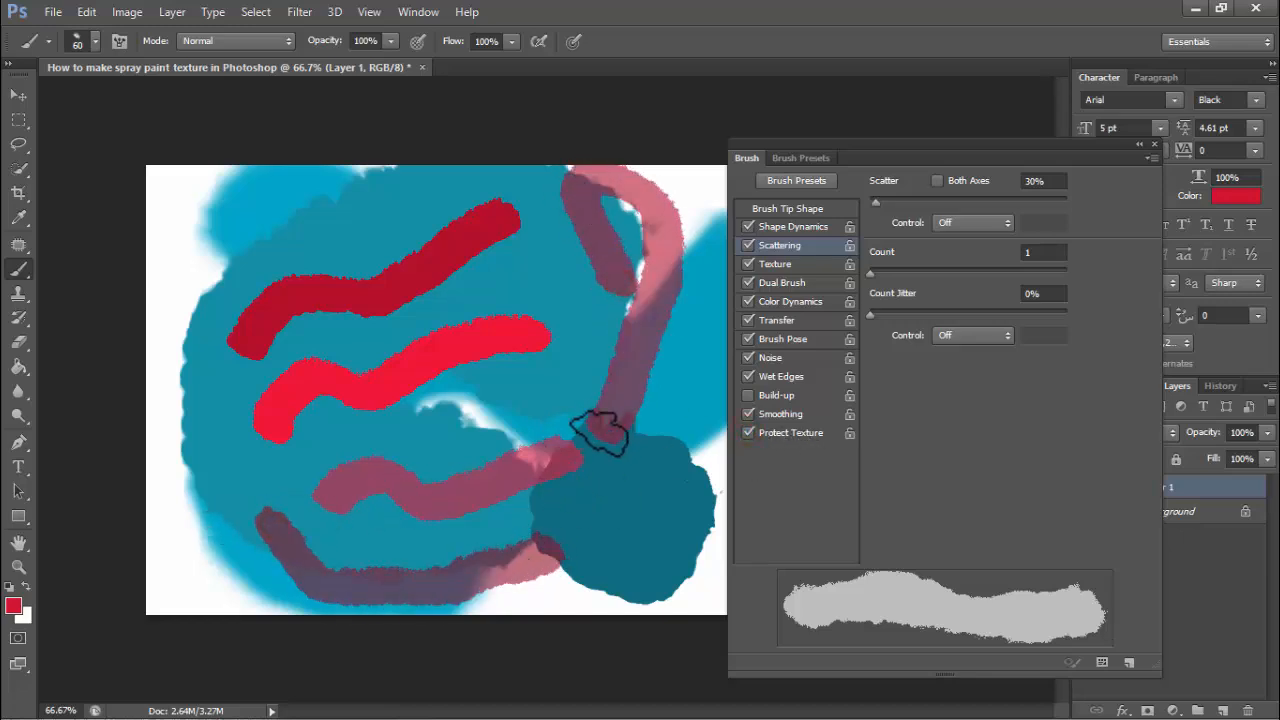
left_click(748, 395)
left_click_drag(572, 345, 513, 437)
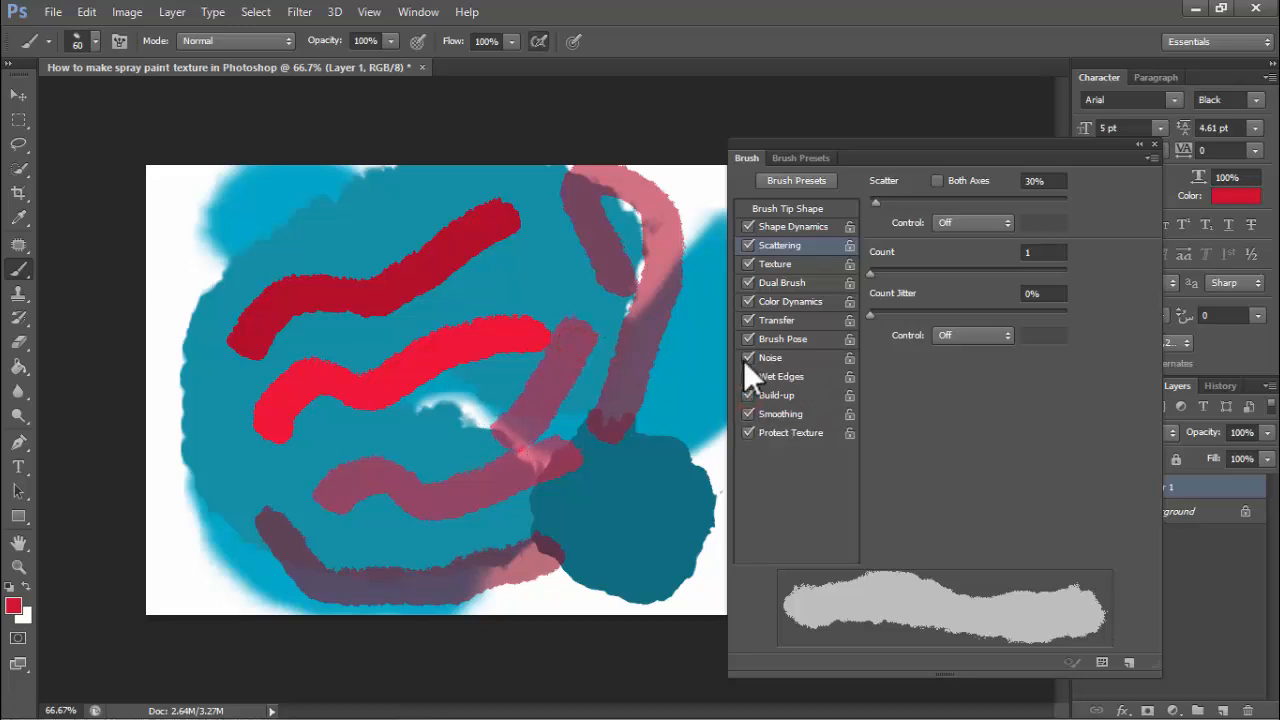
Turn off all the brush options, from Protect Texture up to Shape Dynamics, and close the brush settings
left_click(748, 376)
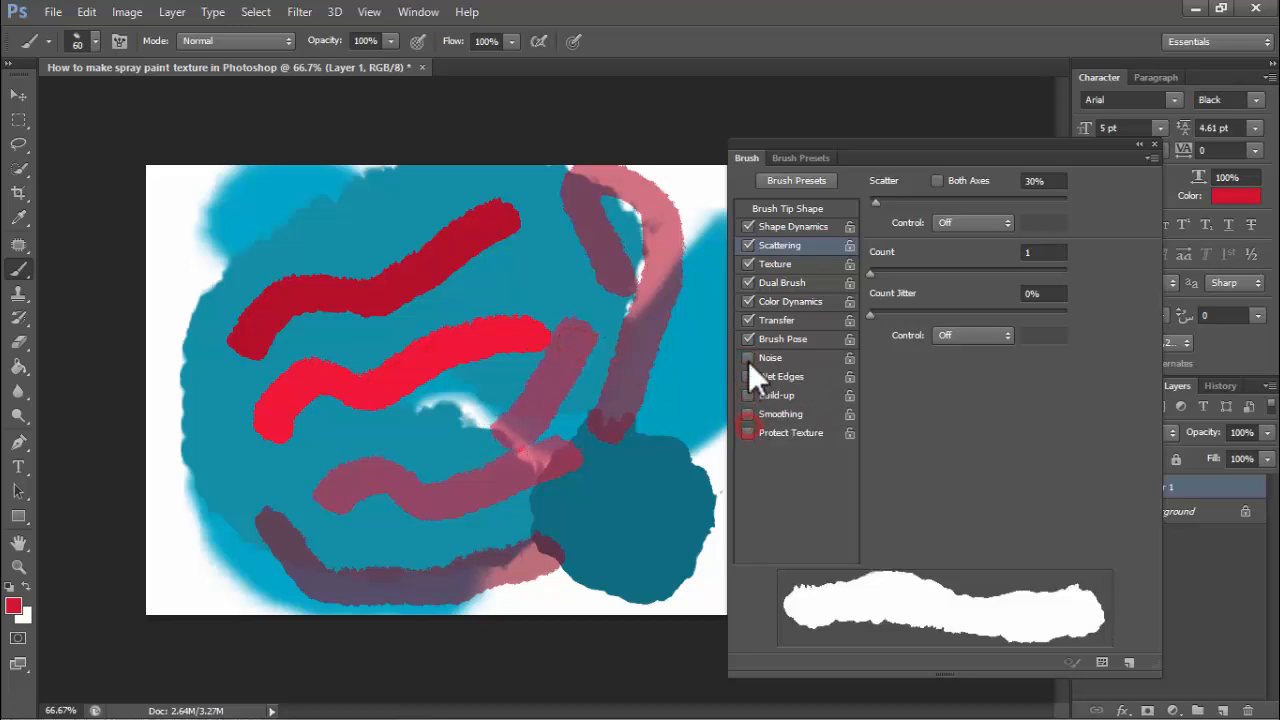
left_click(749, 283)
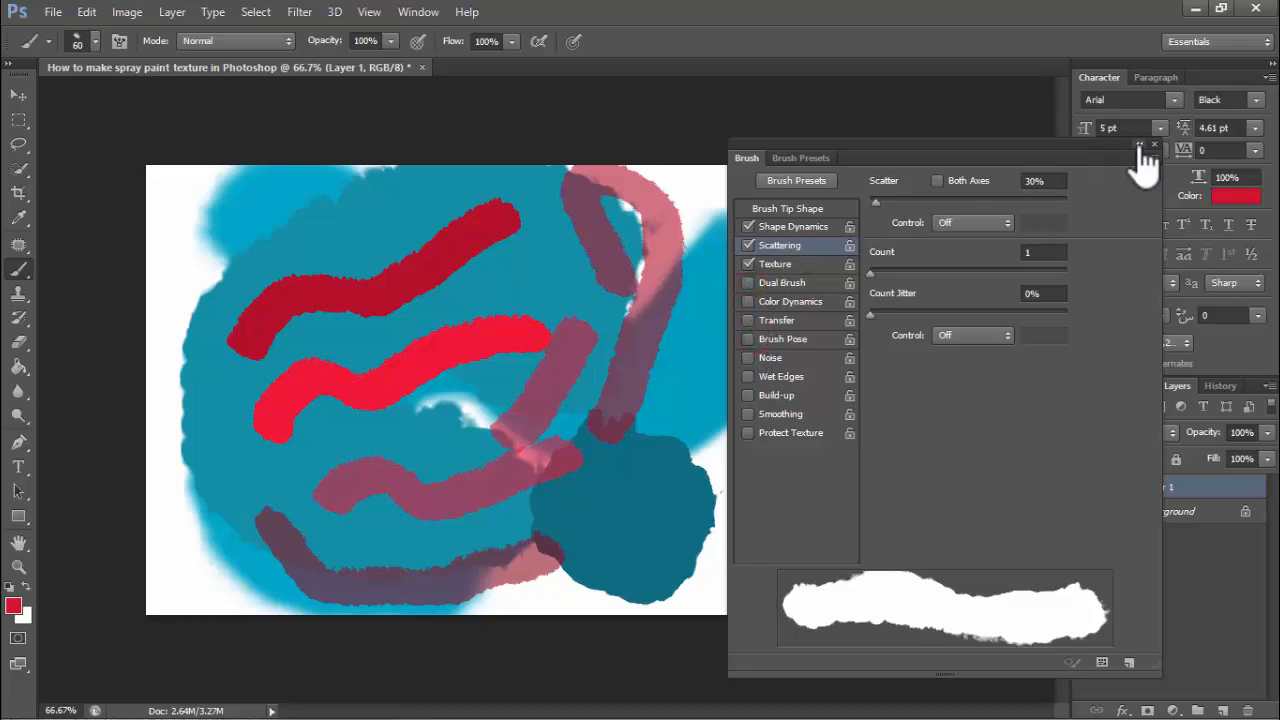
left_click(749, 263)
left_click(748, 245)
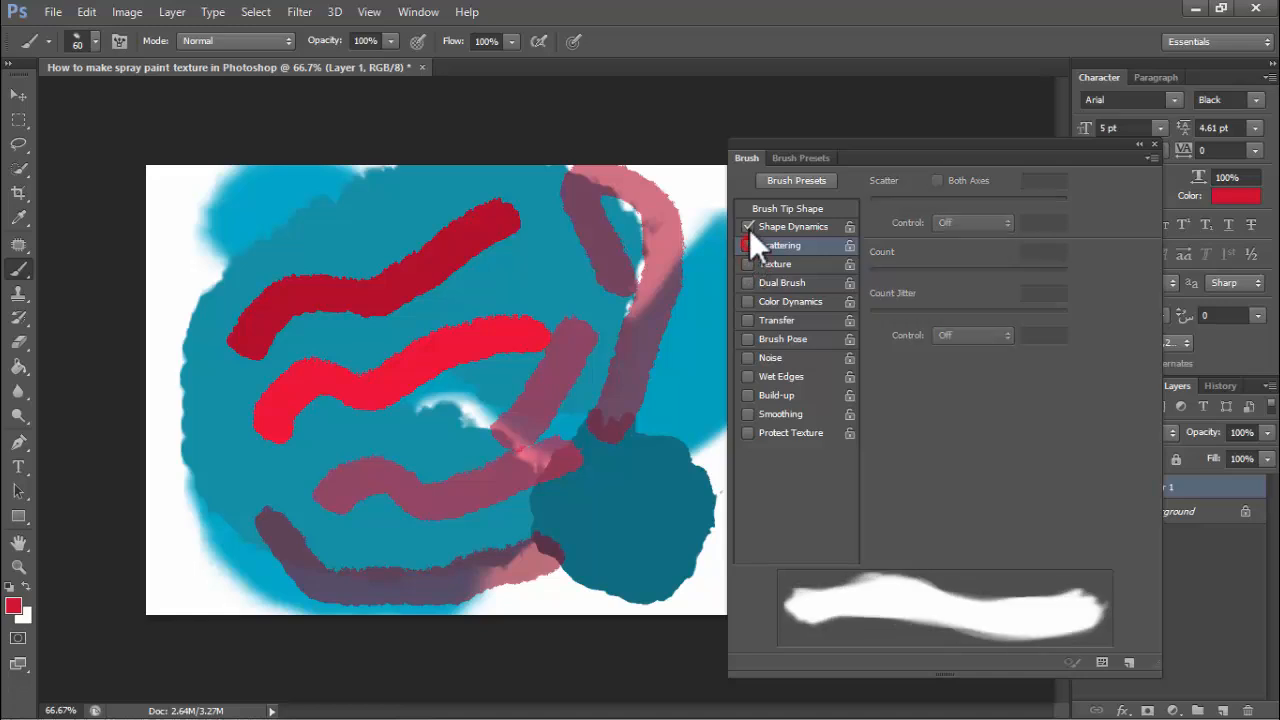
left_click(749, 227)
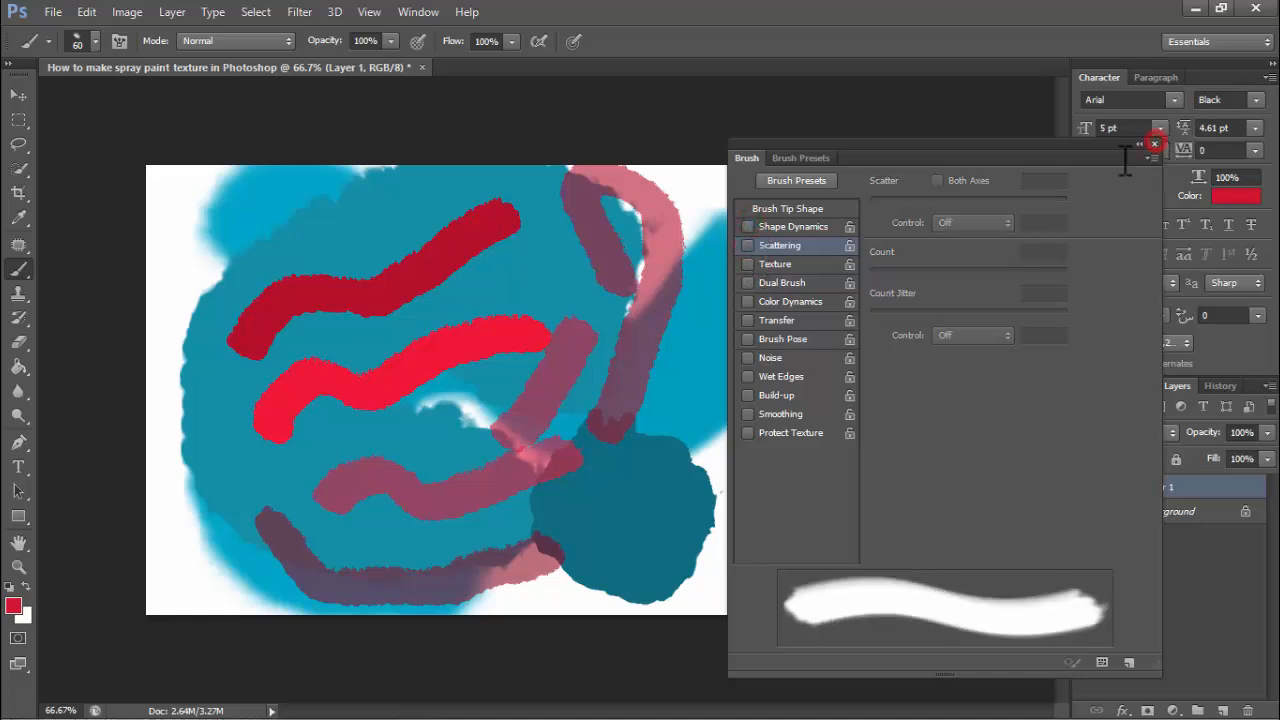
left_click(1153, 145)
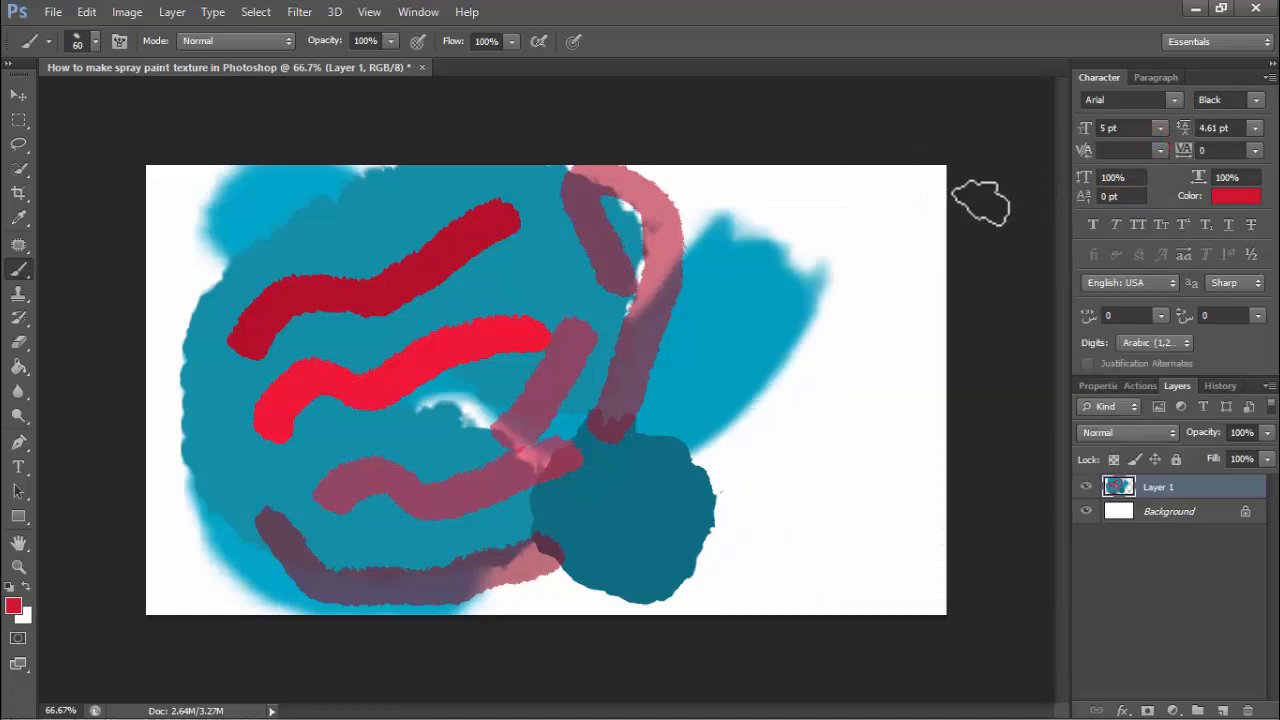
Open the Oil Paint filter on Layer 1 and set Stylization to 0.1, Cleanliness to 0, Scale to 0.1 and Bristle Detail to 0
left_click(299, 14)
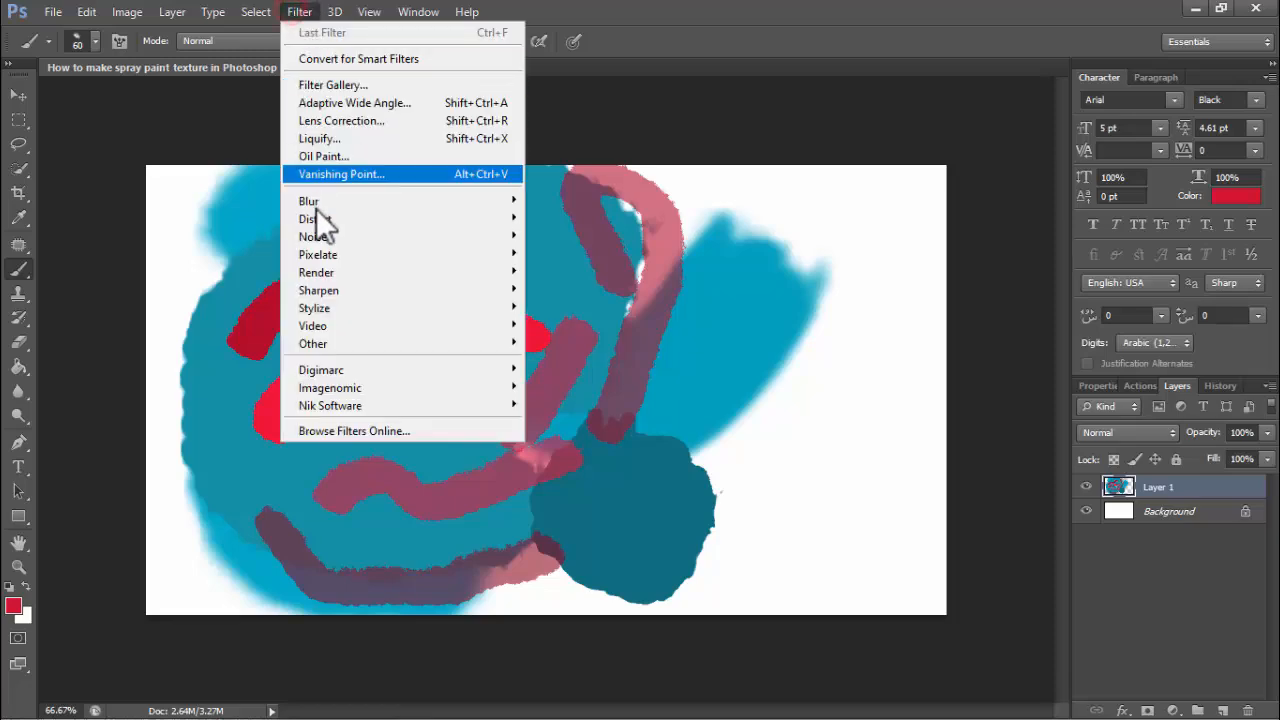
left_click(353, 152)
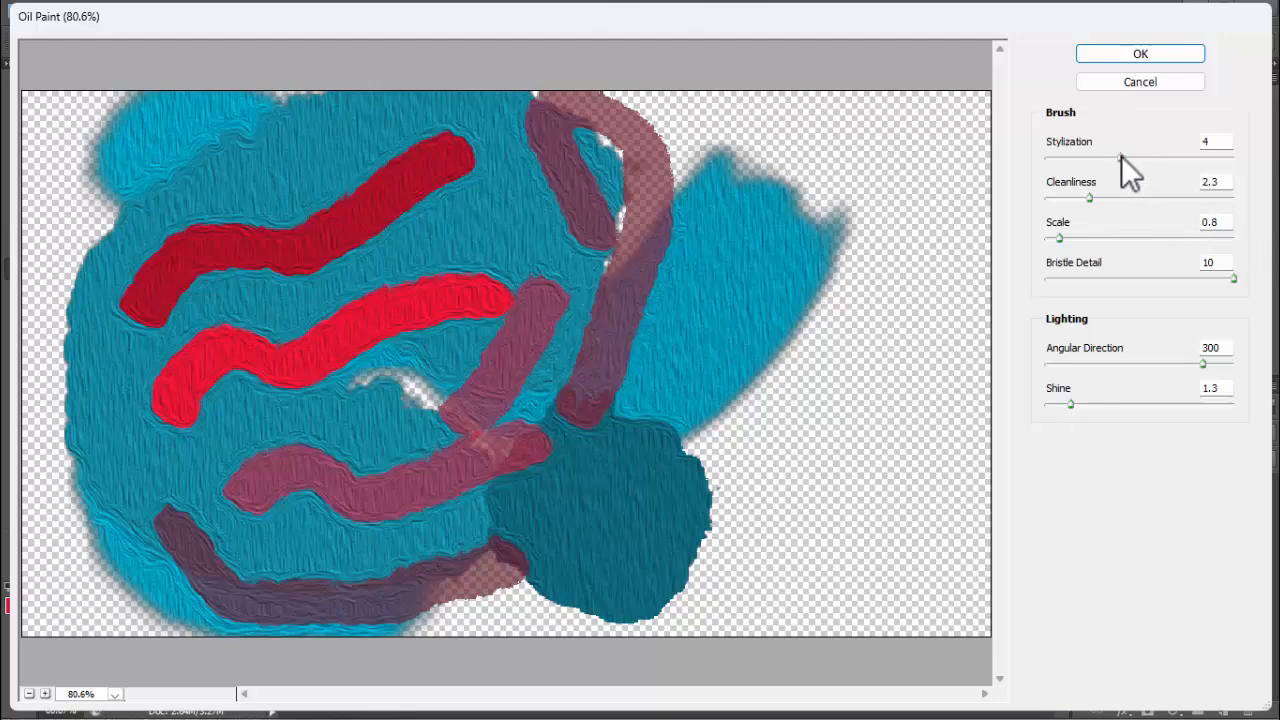
mouse_move(1121, 155)
left_mouse_down()
mouse_move(1093, 155)
mouse_move(1230, 131)
mouse_move(1044, 147)
left_mouse_up()
left_click(1084, 195)
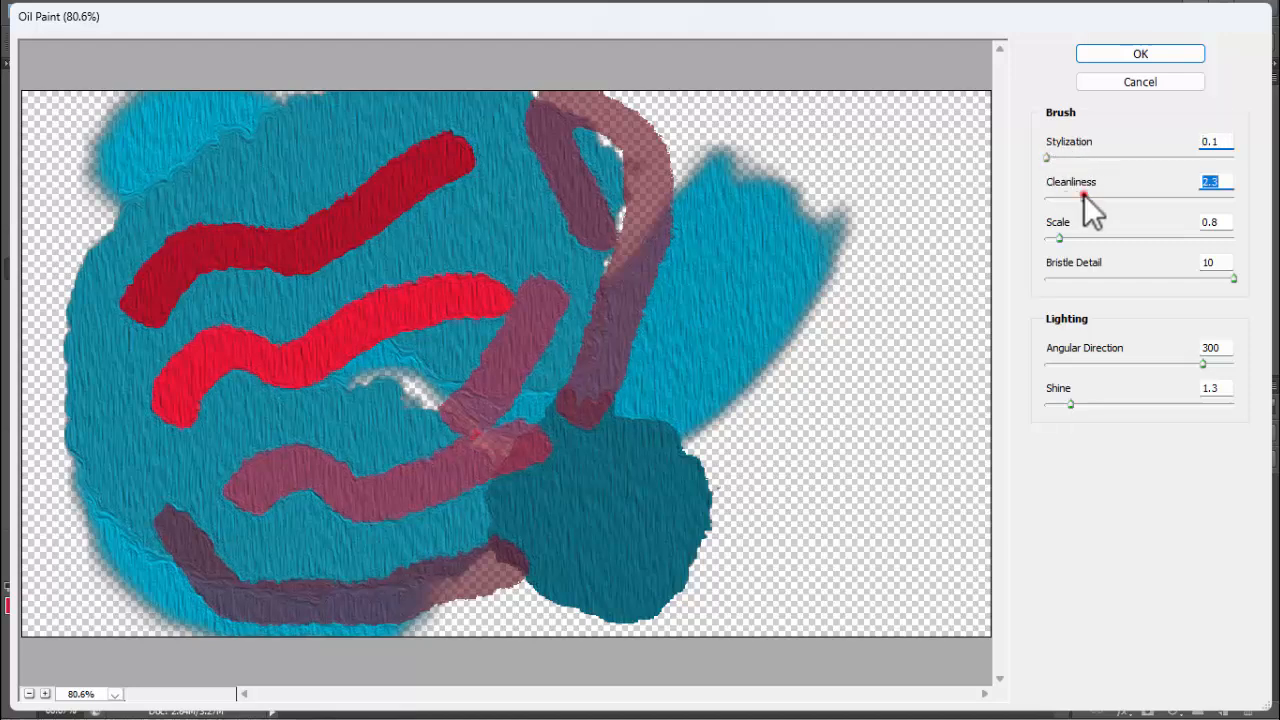
left_click_drag(1084, 194, 980, 209)
left_click_drag(1074, 238, 997, 237)
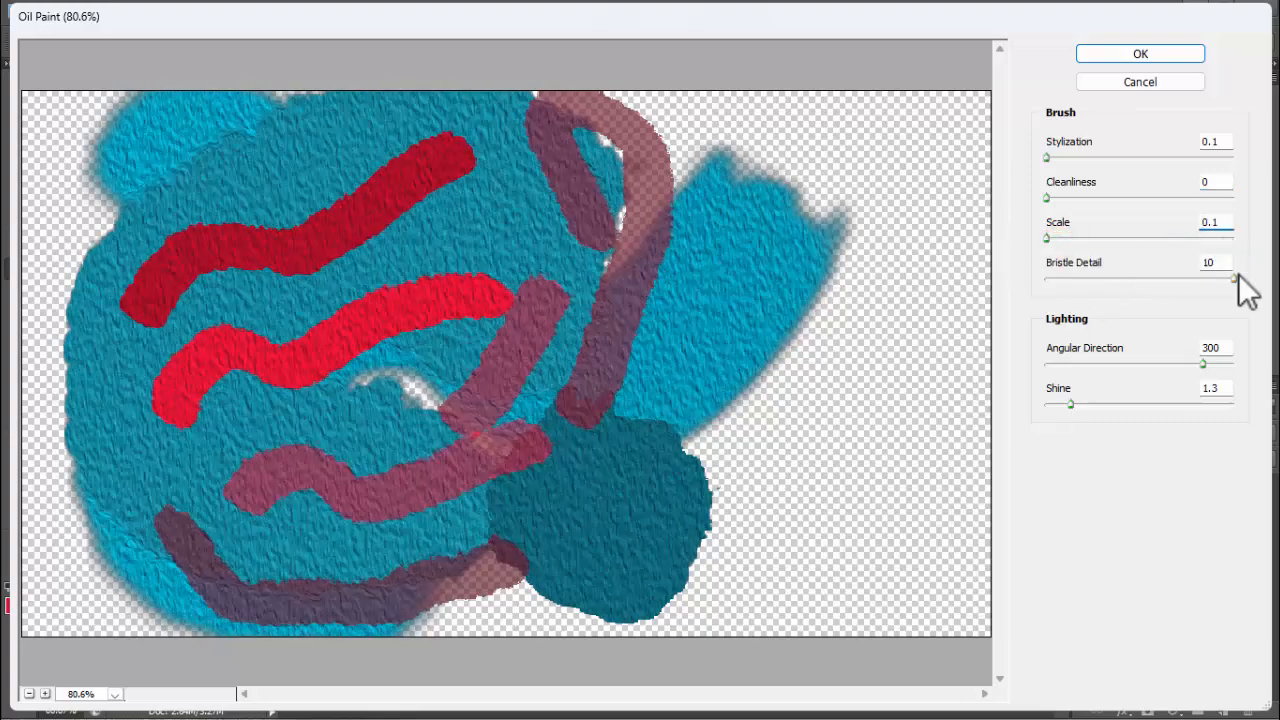
left_click_drag(1236, 278, 1197, 278)
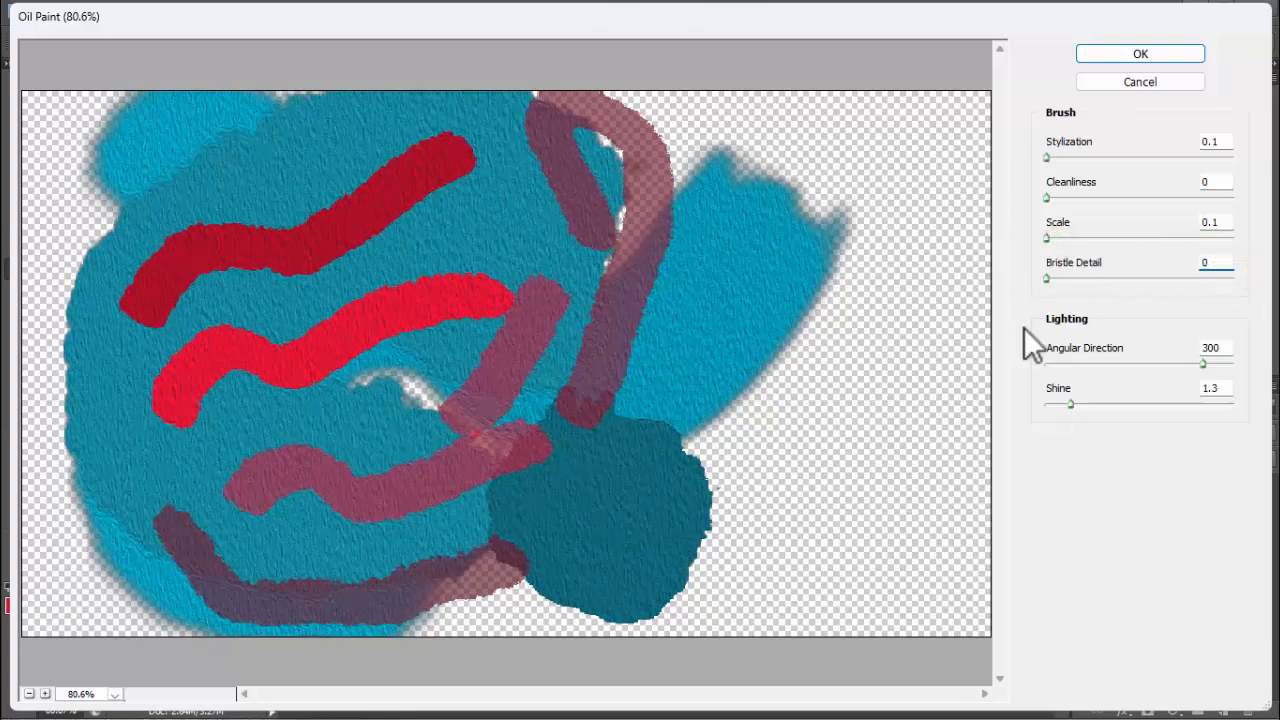
Adjust the Oil Paint lighting's Angular Direction and Shine, and apply the filter
left_click_drag(1184, 359, 1068, 366)
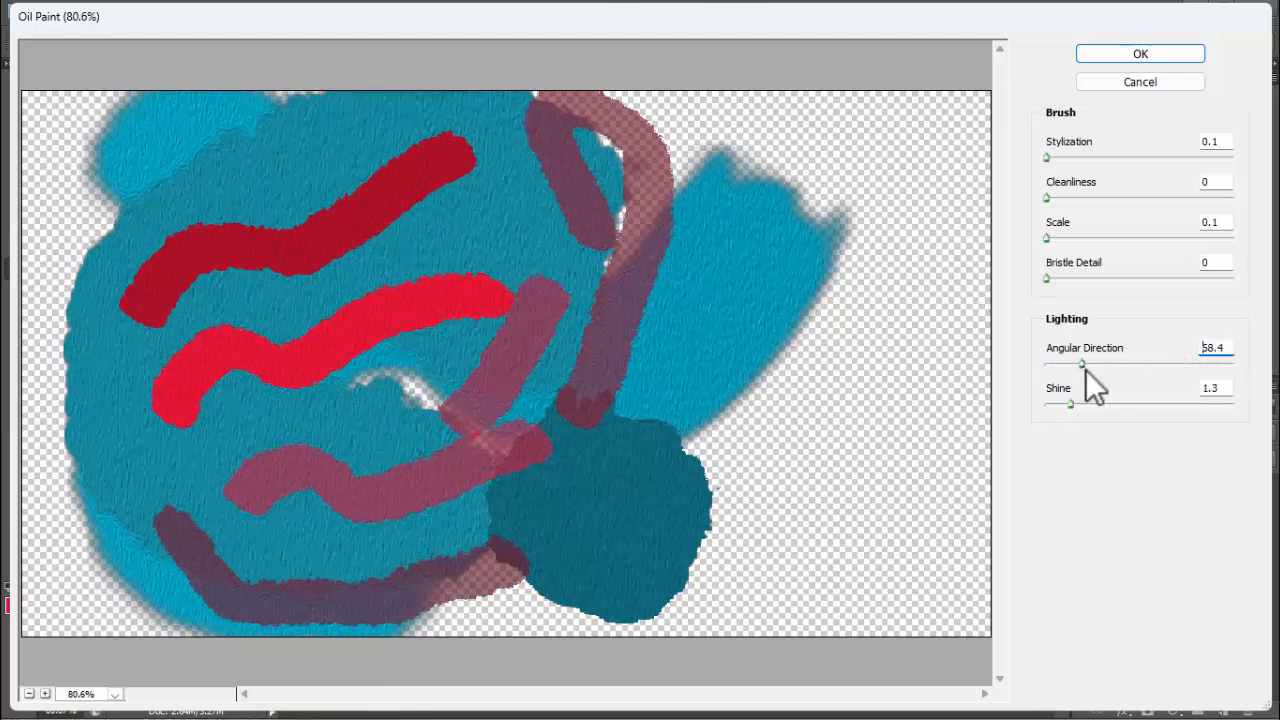
left_click_drag(1190, 367, 1238, 368)
mouse_move(1068, 405)
left_mouse_down()
mouse_move(1109, 405)
mouse_move(1046, 396)
mouse_move(1071, 395)
left_mouse_up()
left_click(1121, 57)
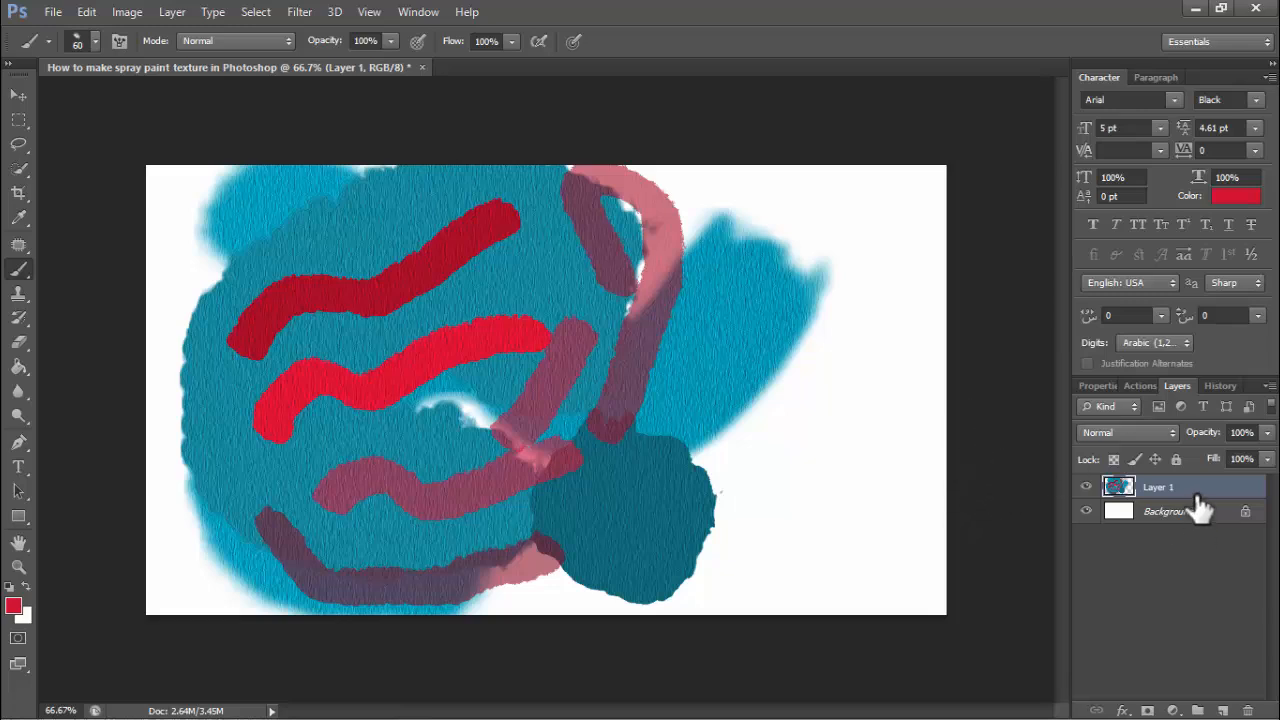
Try a Pattern Overlay layer style on Layer 1 and browse the available patterns
left_click(1121, 710)
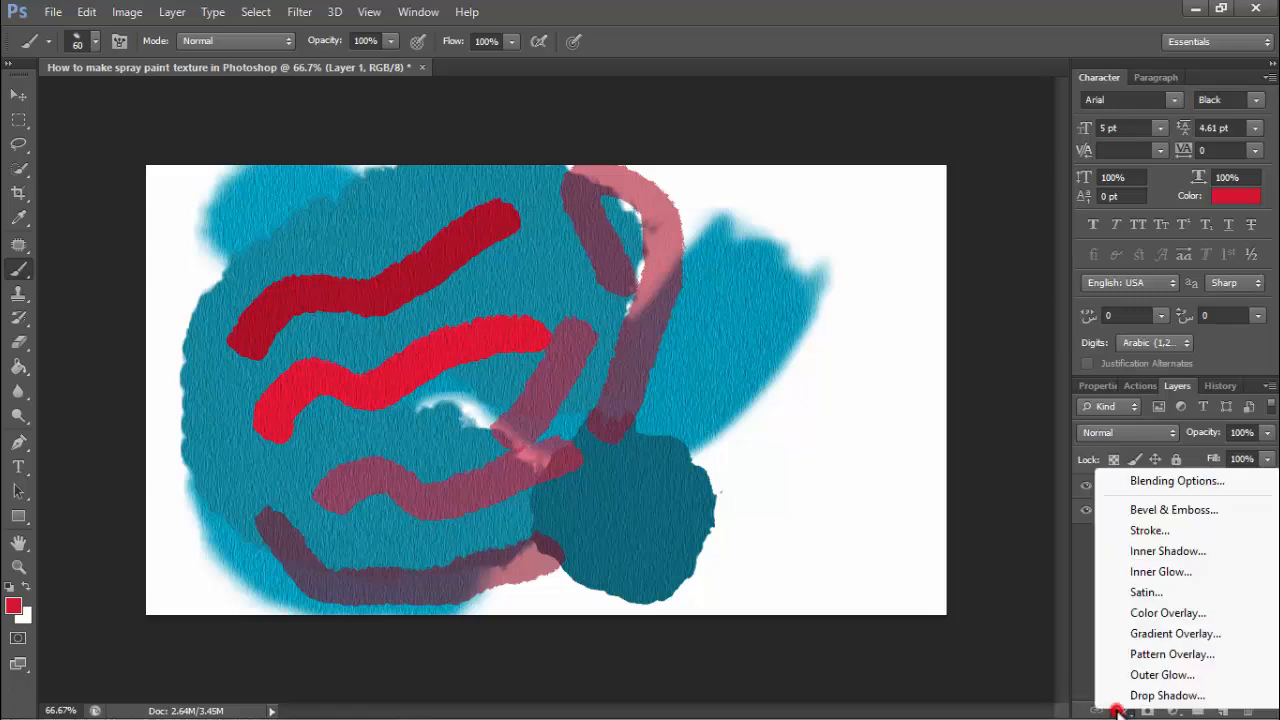
left_click(1172, 654)
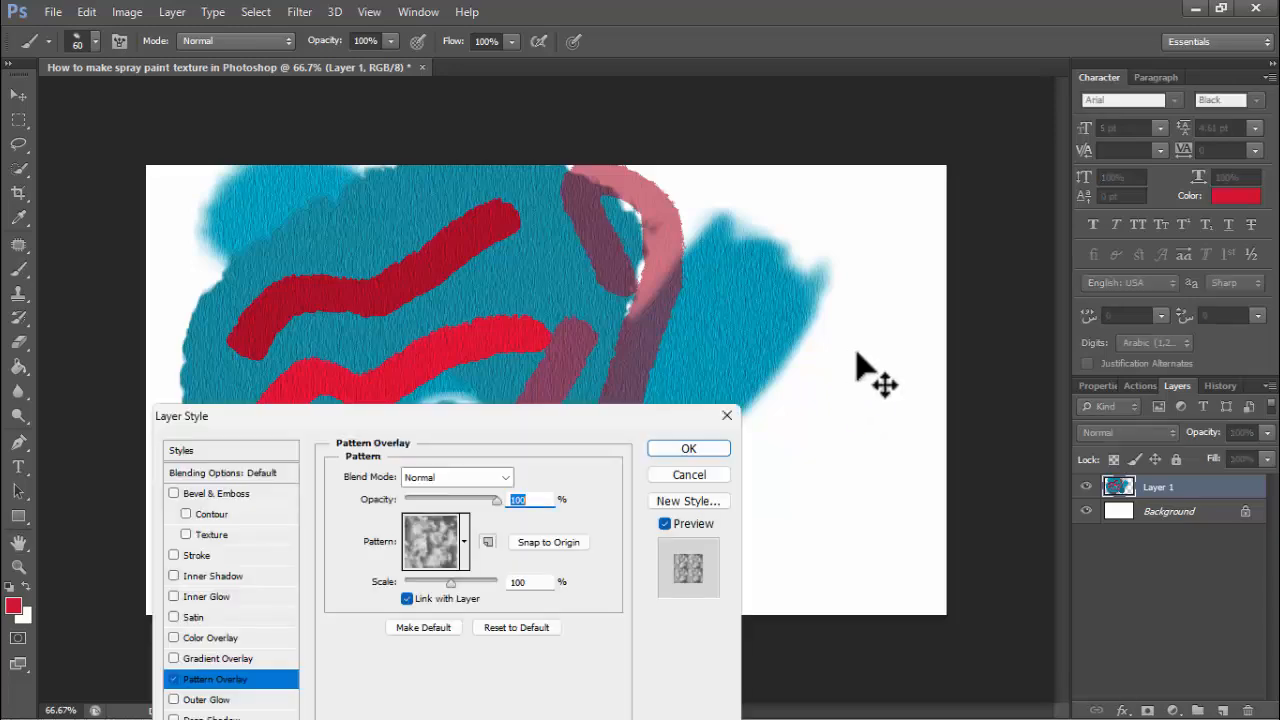
left_click_drag(512, 421, 1060, 294)
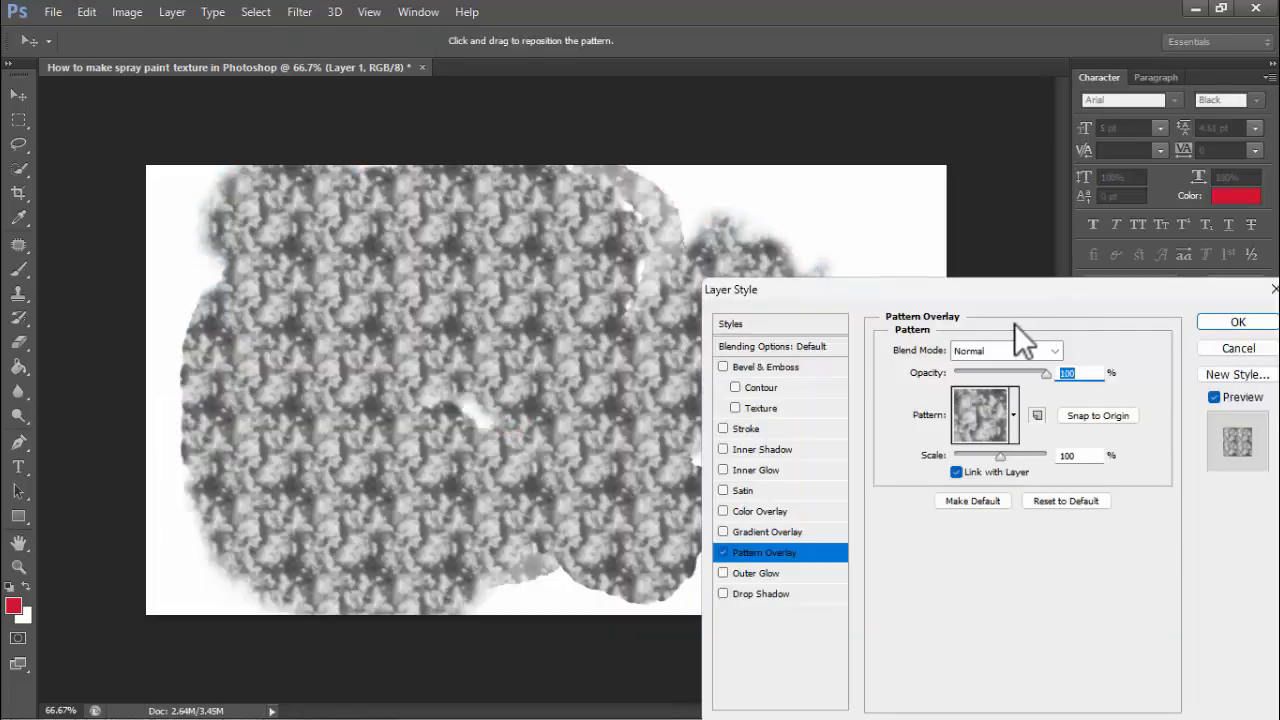
left_click(1013, 417)
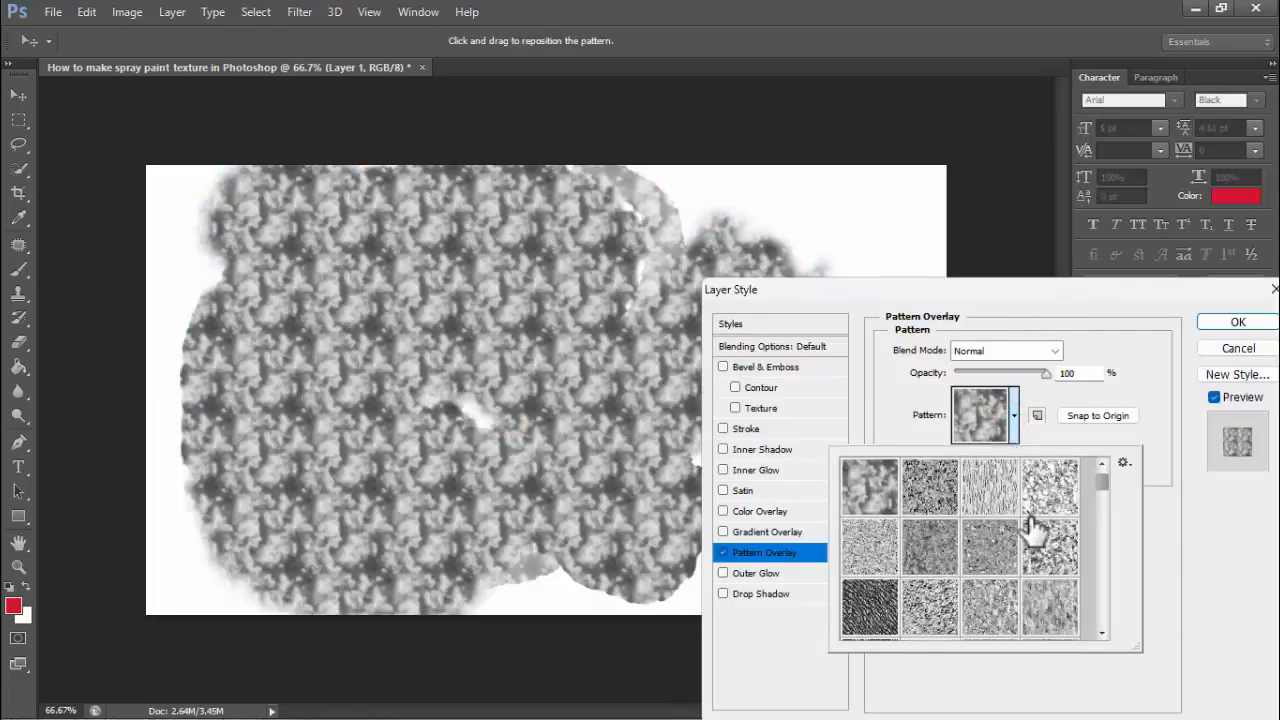
left_click_drag(1102, 479, 1106, 556)
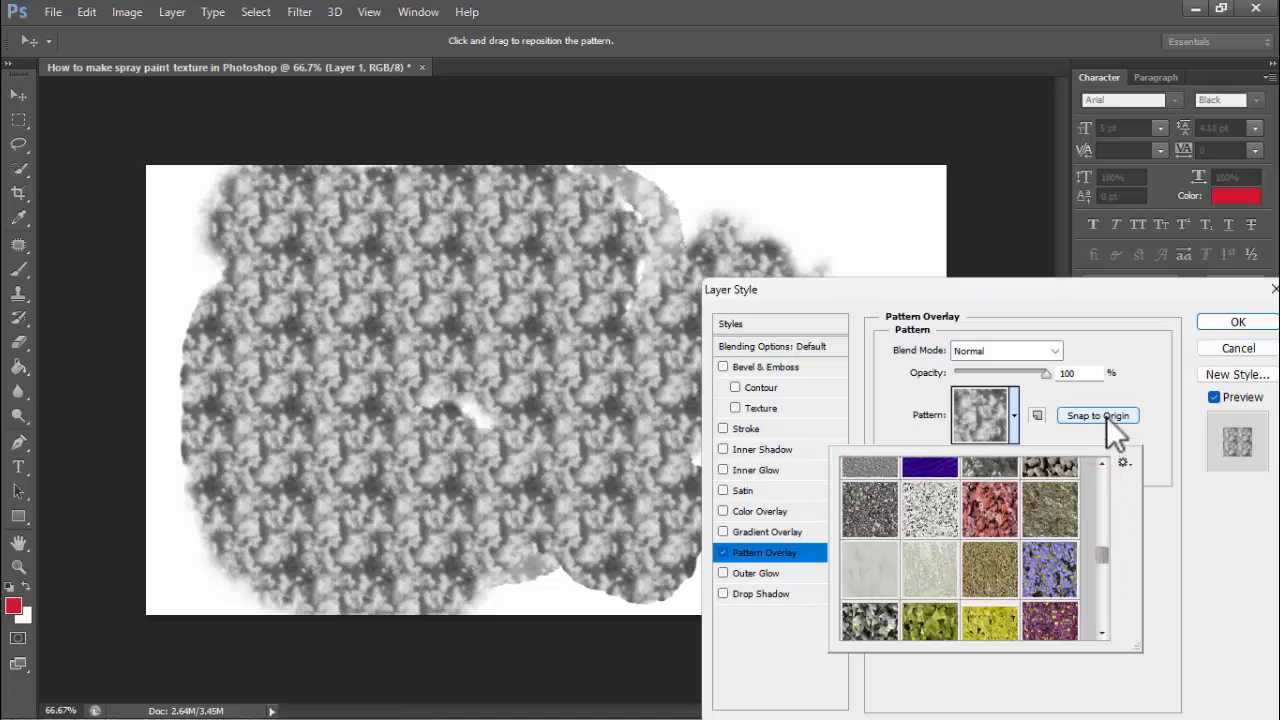
left_click(1109, 552)
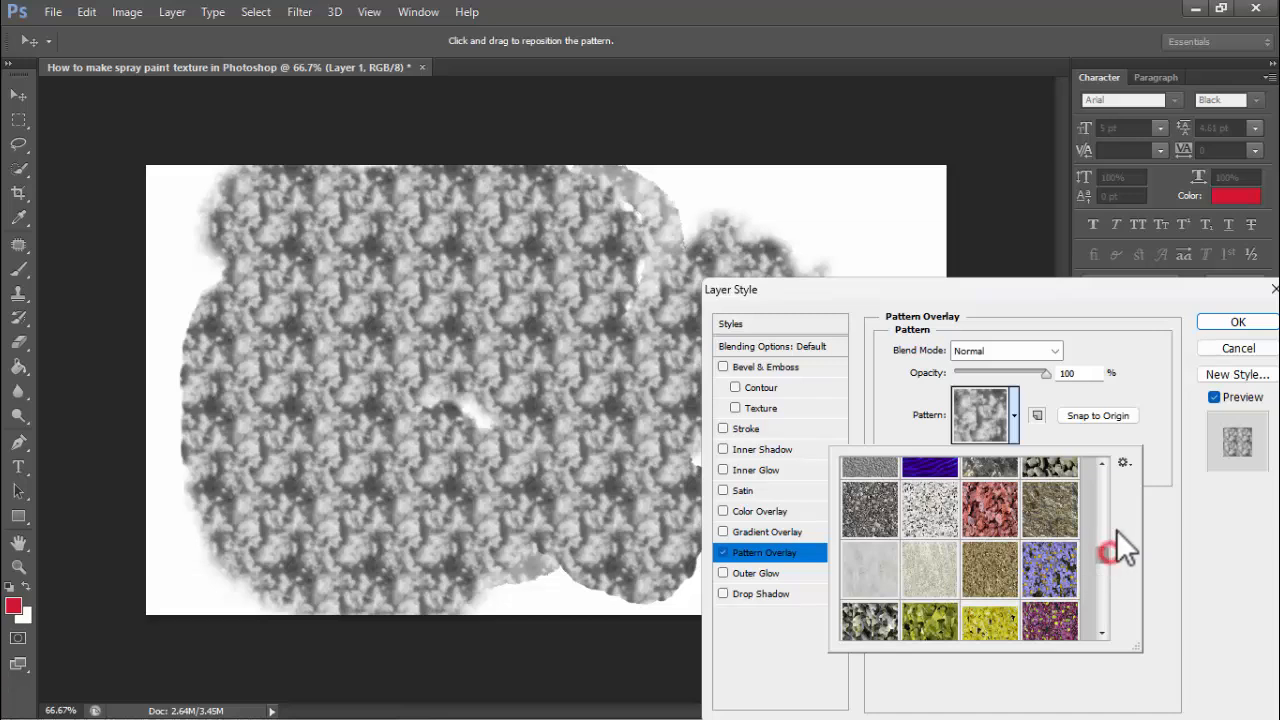
Append the Texture Fill 2 pattern set to the overlay's available patterns
left_click(1123, 462)
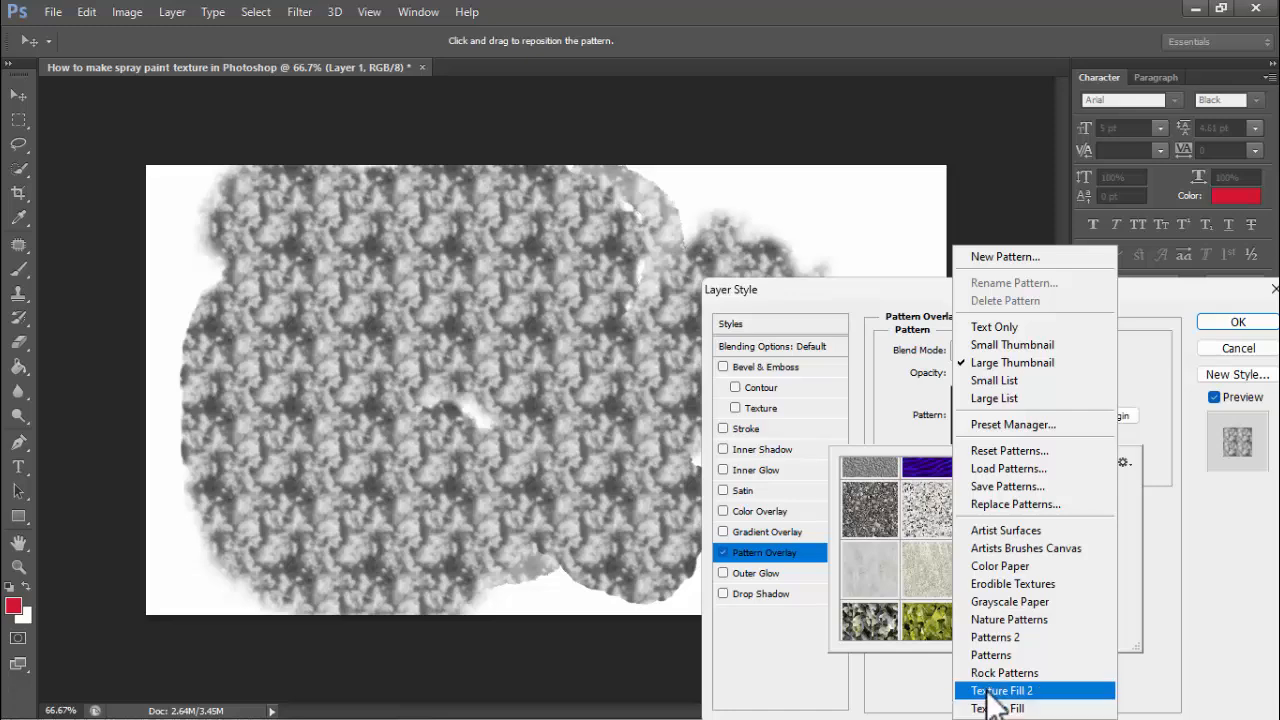
left_click(1040, 690)
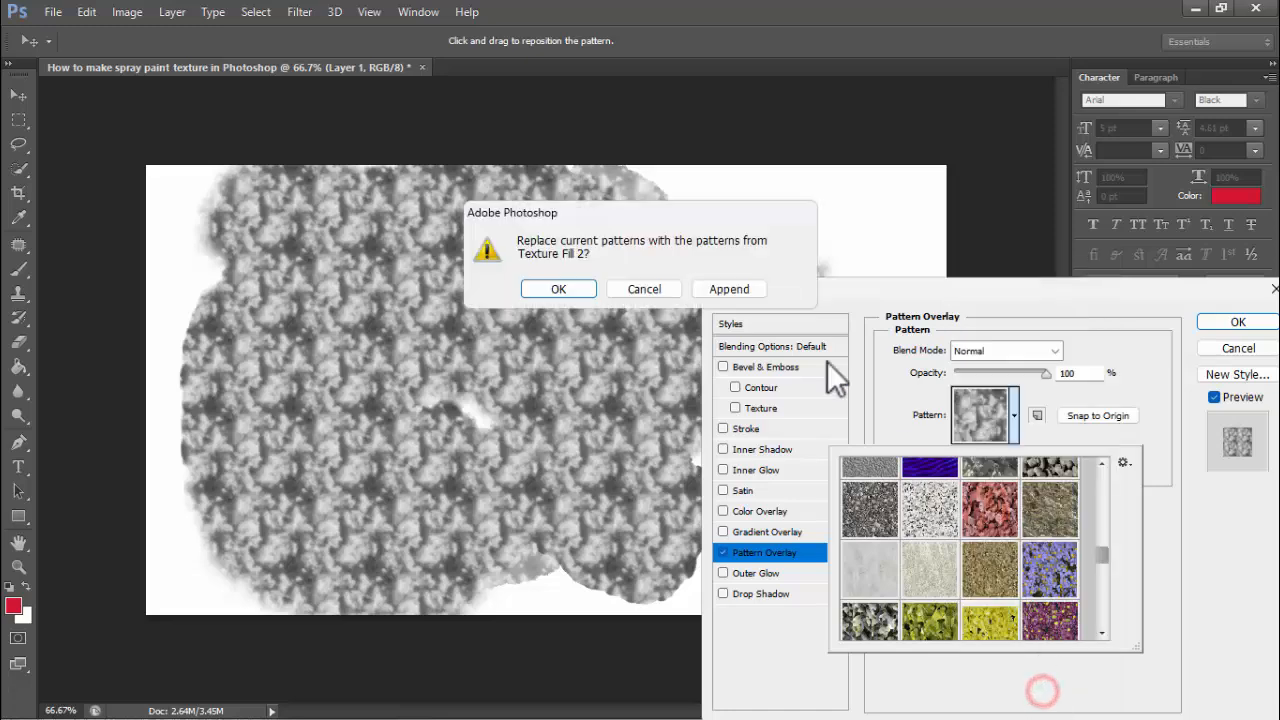
left_click(731, 289)
Try several grayscale patterns from the last rows of the appended set as the overlay on the painted strokes
left_click_drag(1101, 549, 1103, 640)
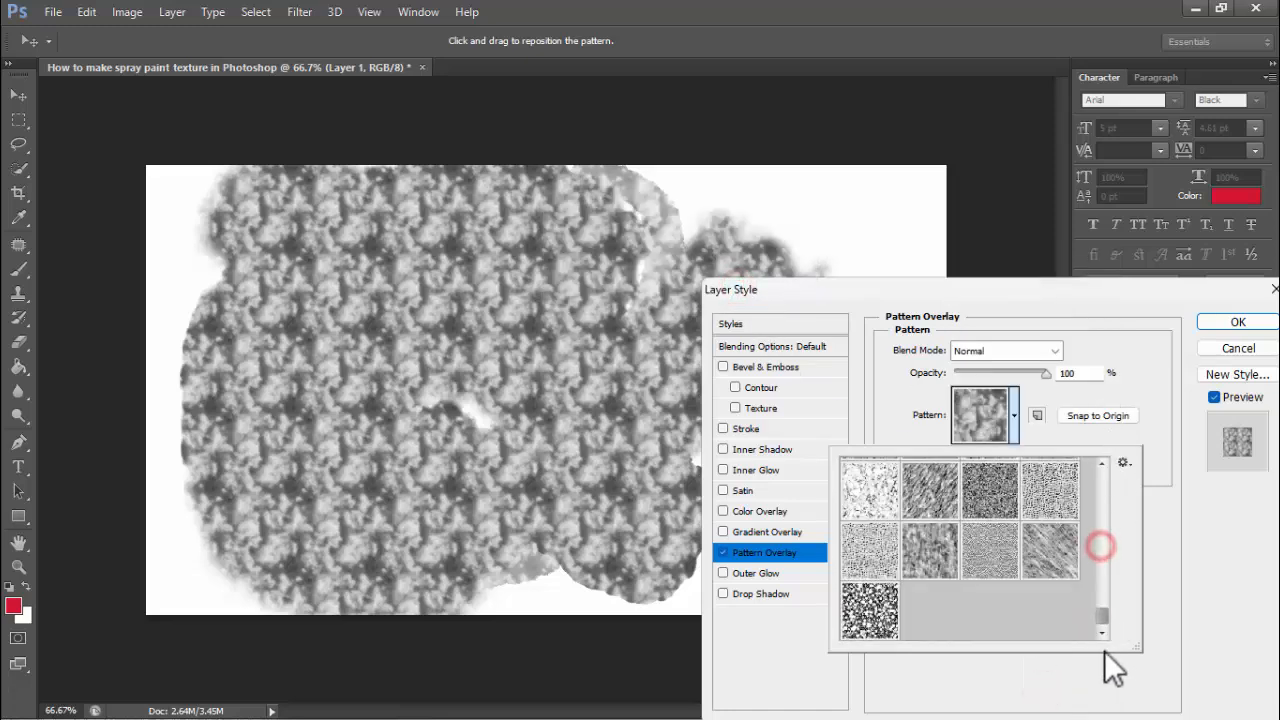
left_click(1052, 552)
left_click(990, 566)
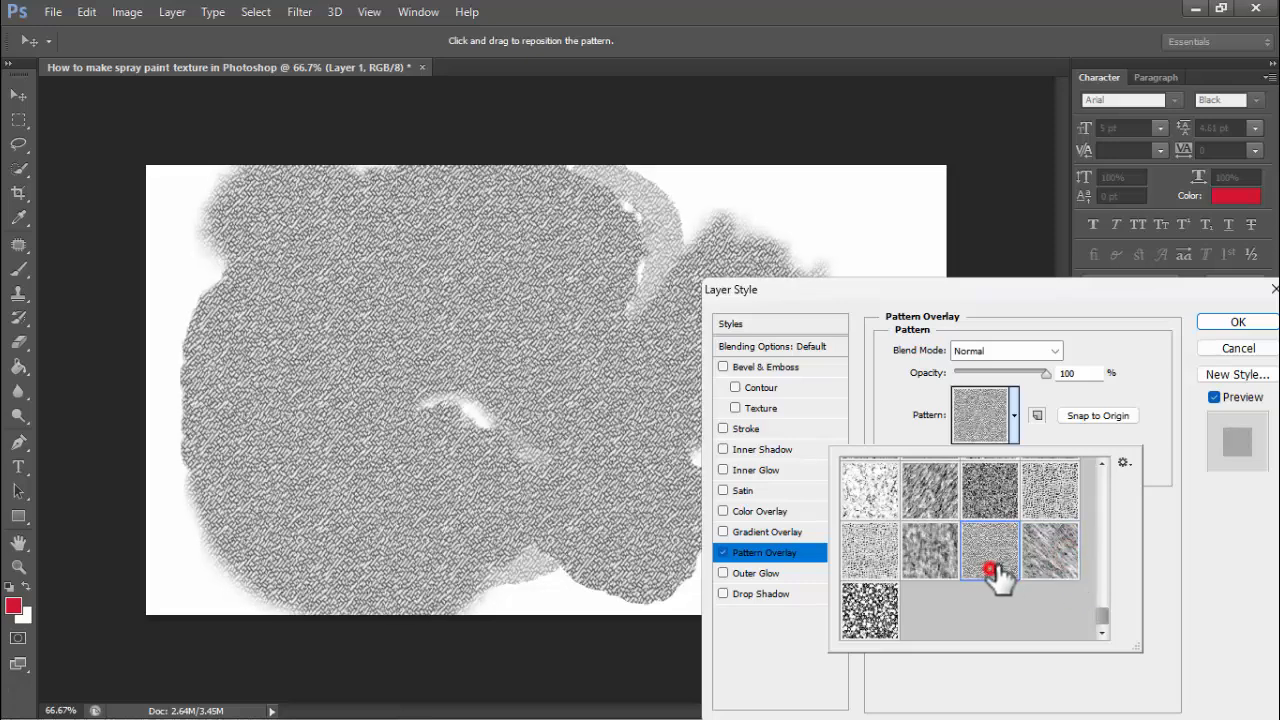
left_click(927, 566)
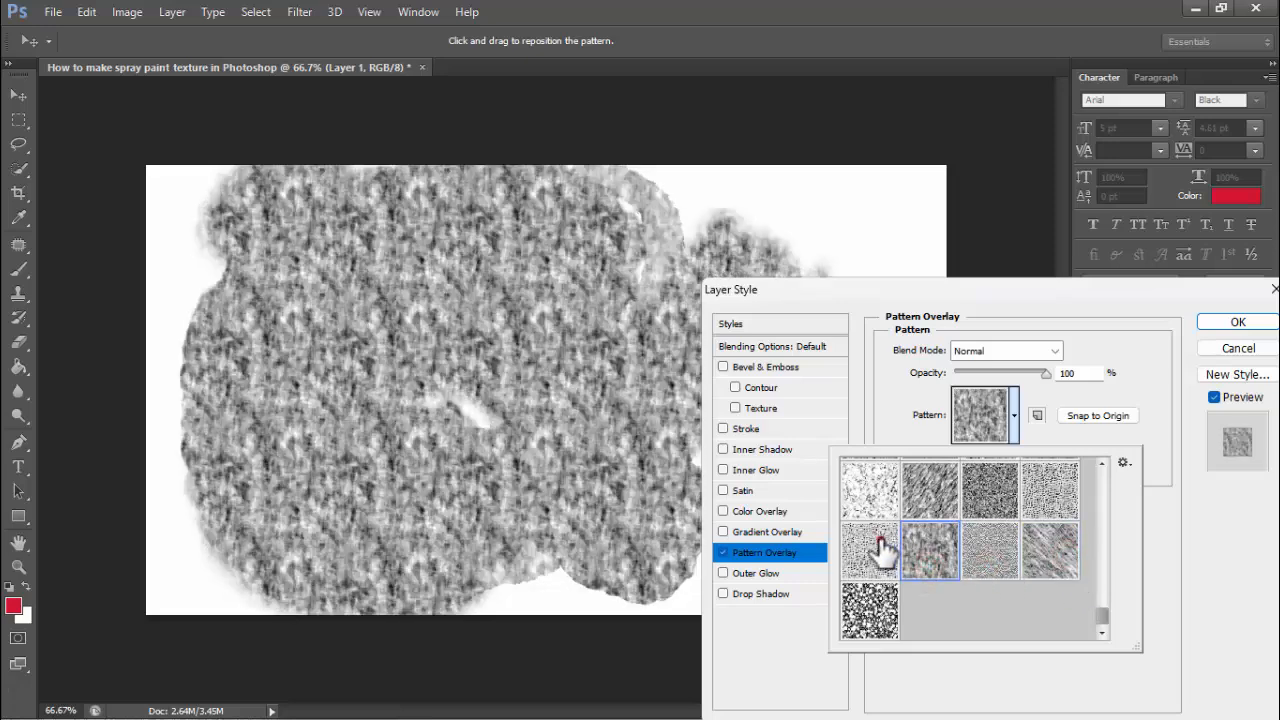
left_click(880, 548)
left_click(869, 490)
left_click(919, 474)
Try further stone-like and speckled grayscale patterns from the preceding rows of the set as the overlay
scroll(1014, 529, "up", 2)
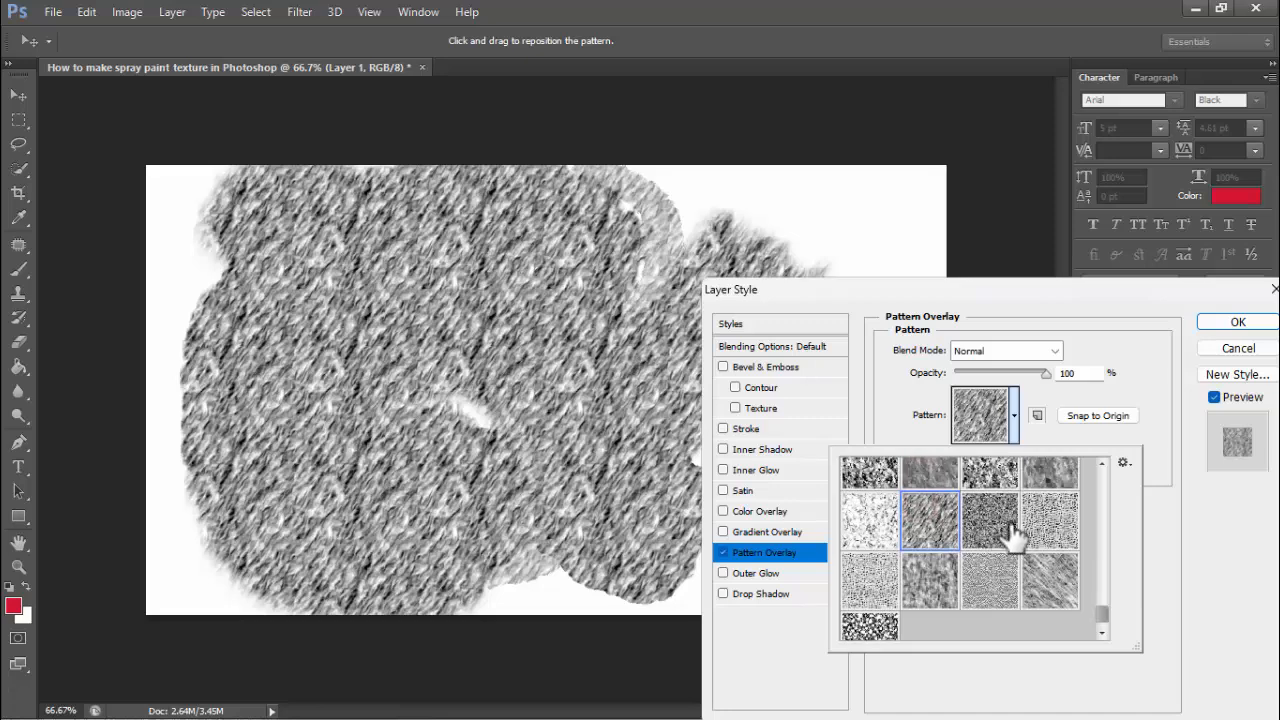
left_click(1045, 545)
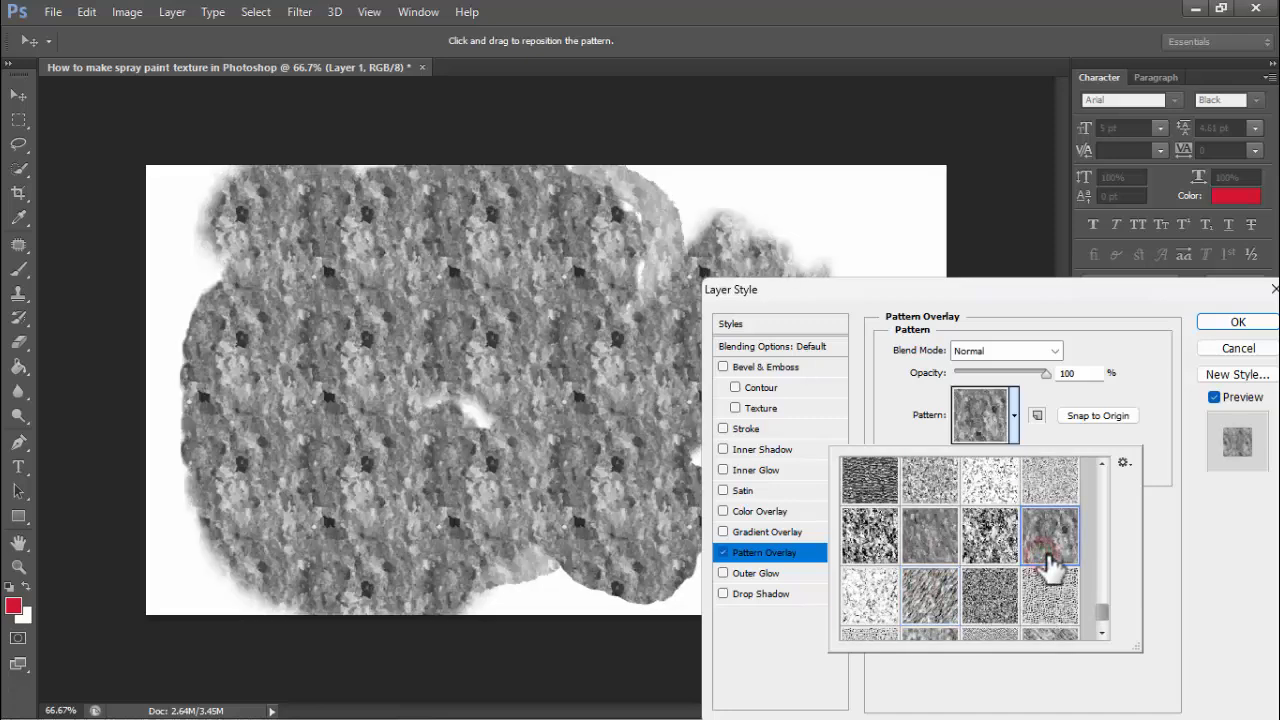
scroll(1005, 562, "up", 1)
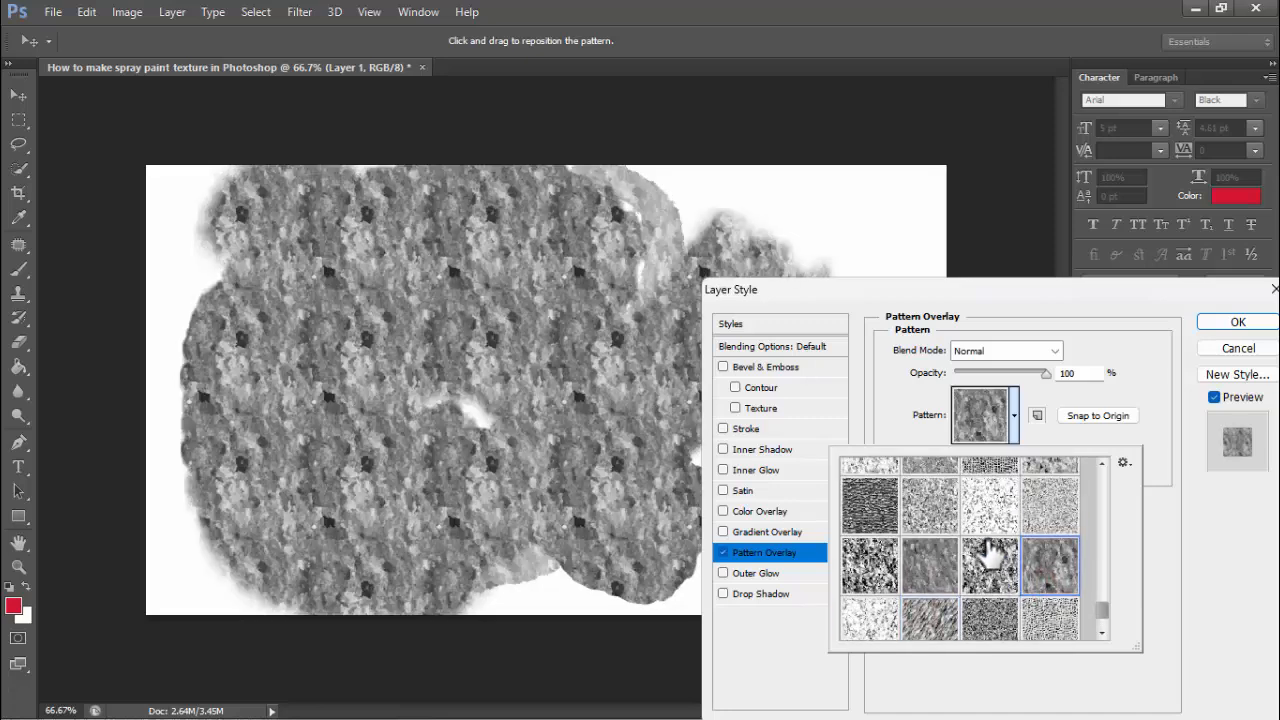
left_click(1057, 490)
left_click(982, 500)
scroll(980, 510, "up", 1)
left_click(1048, 495)
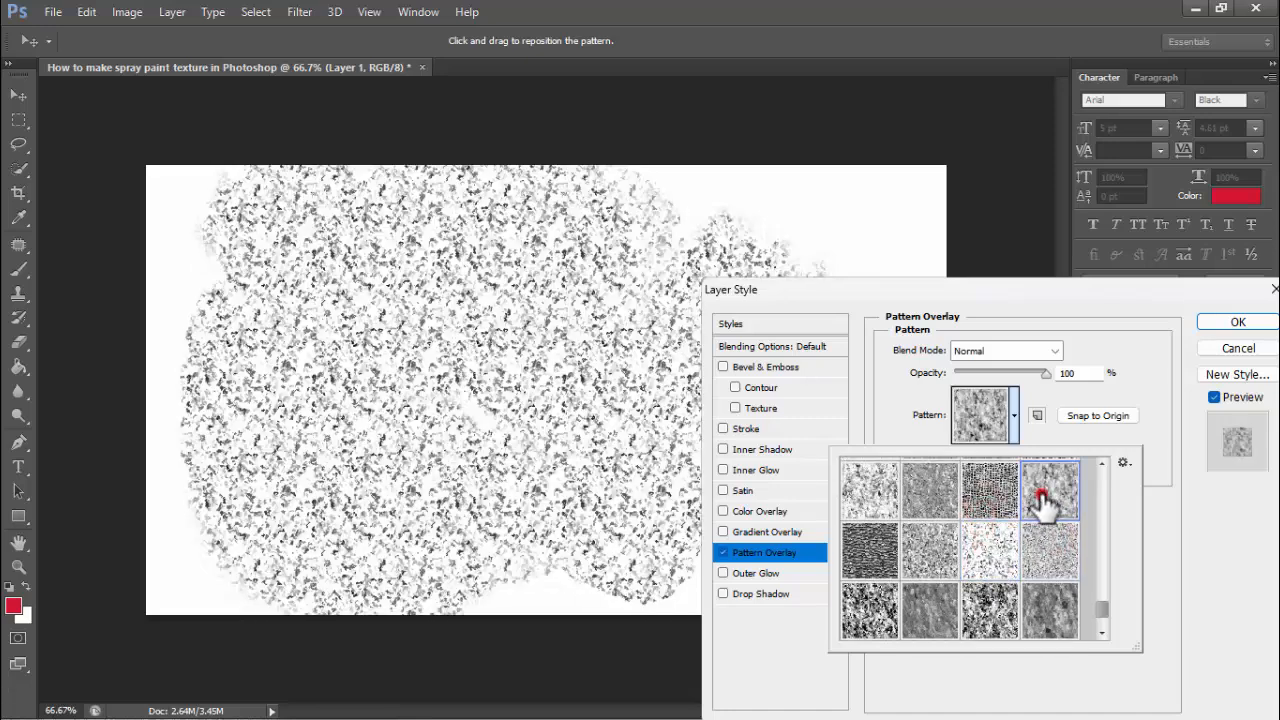
left_click(990, 497)
left_click(936, 487)
left_click(882, 488)
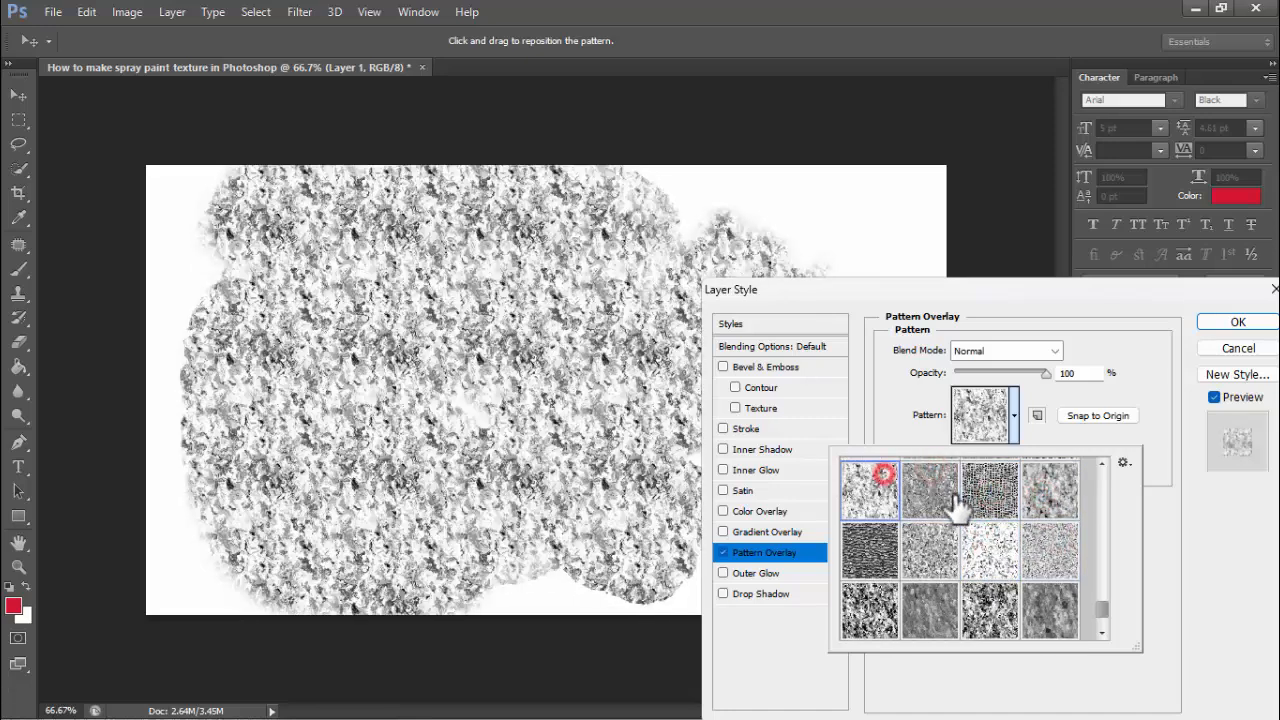
Try more high-contrast and fine-grained patterns from the earlier part of the appended set as the overlay
scroll(970, 512, "up", 2)
left_click(1057, 535)
left_click(858, 526)
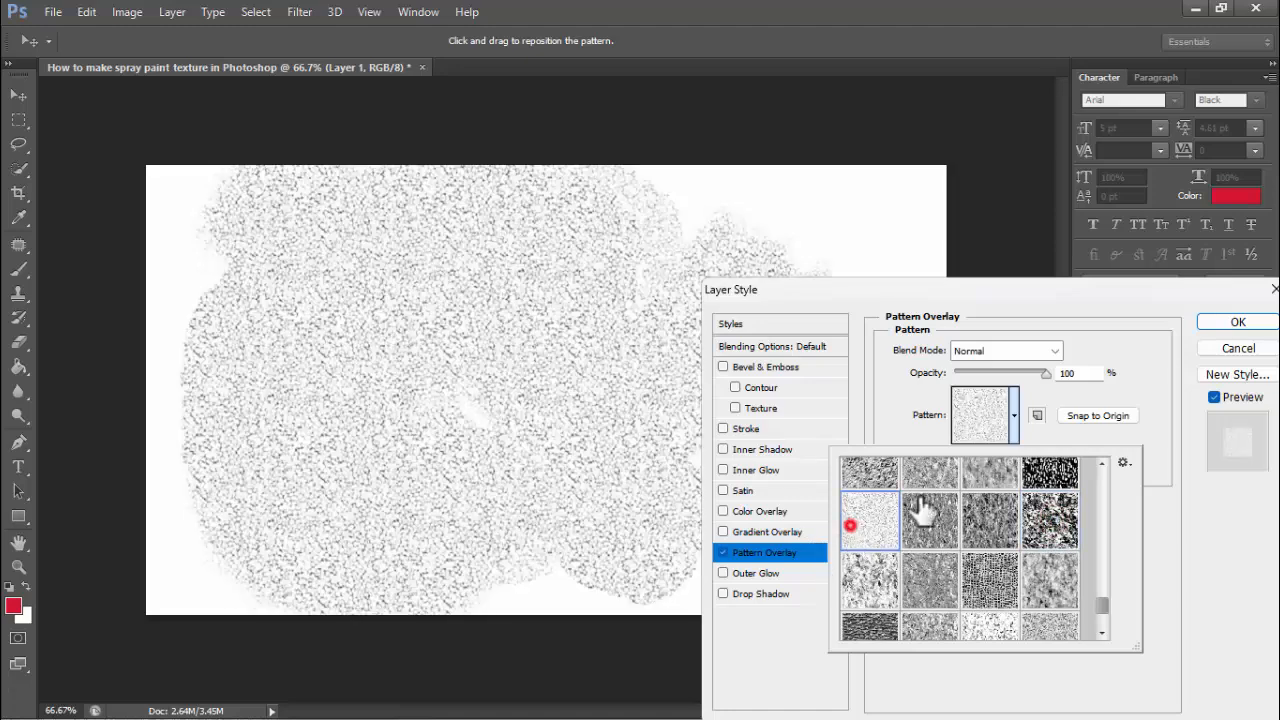
scroll(925, 512, "up", 2)
left_click(1050, 512)
left_click(1052, 566)
scroll(1034, 537, "up", 1)
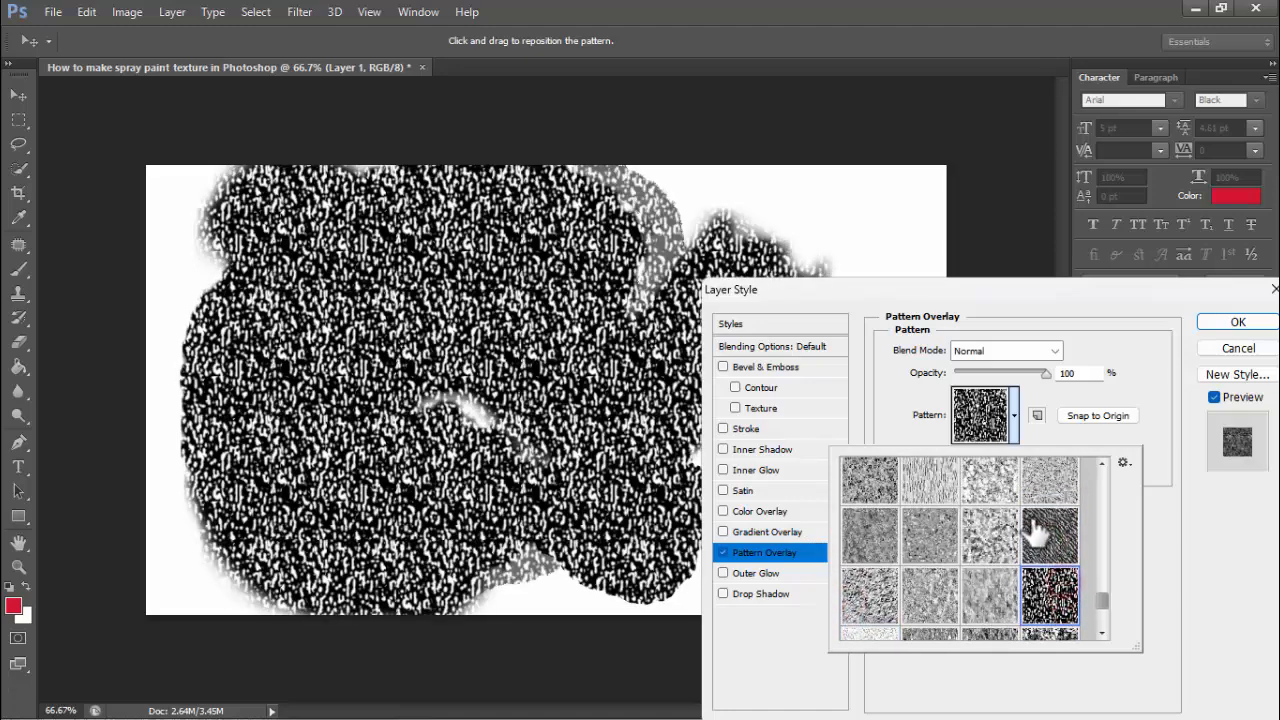
left_click(1046, 480)
left_click(974, 487)
left_click(918, 490)
scroll(975, 485, "up", 1)
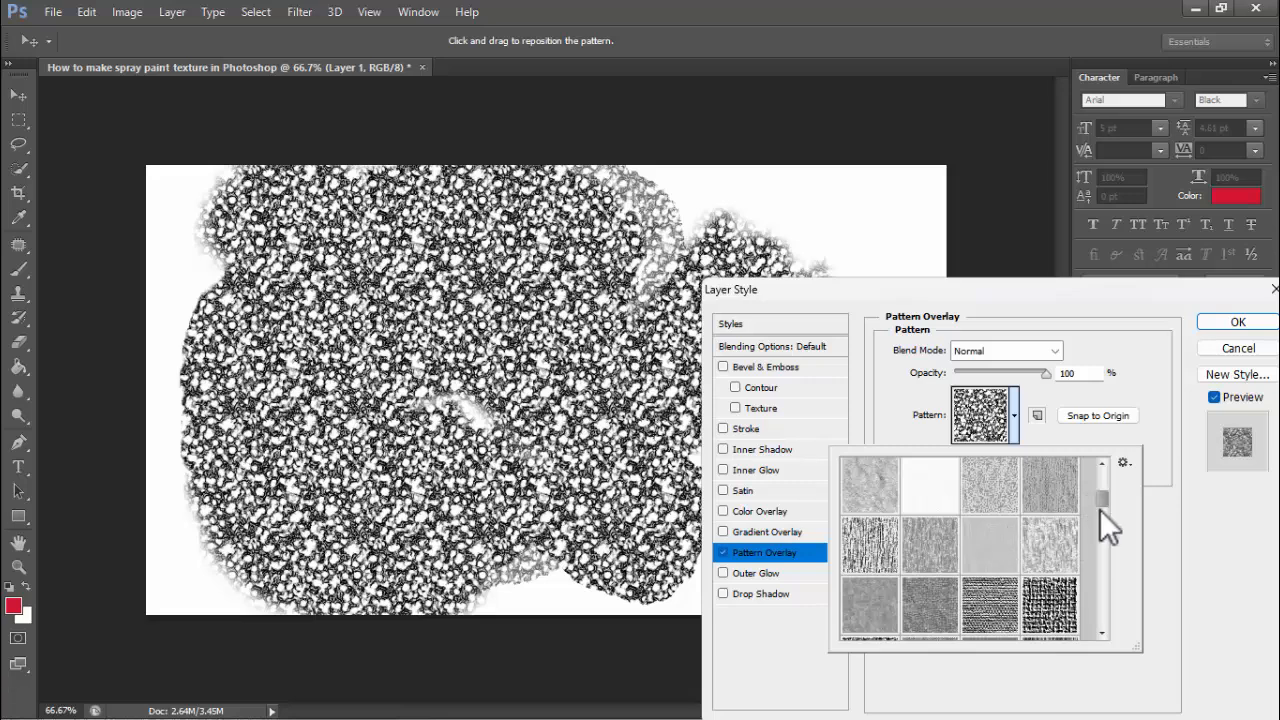
Open the file selection for loading external pattern files and leave it without loading any
left_click_drag(1100, 502, 1104, 482)
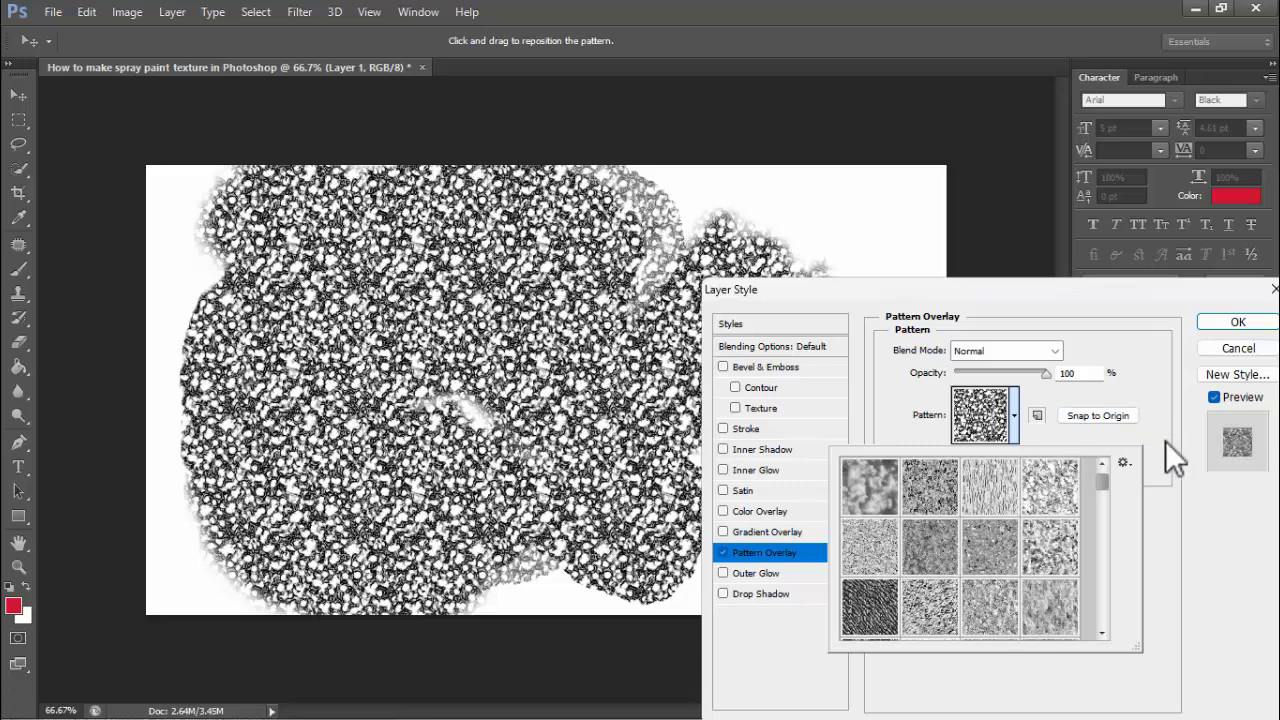
left_click(1126, 456)
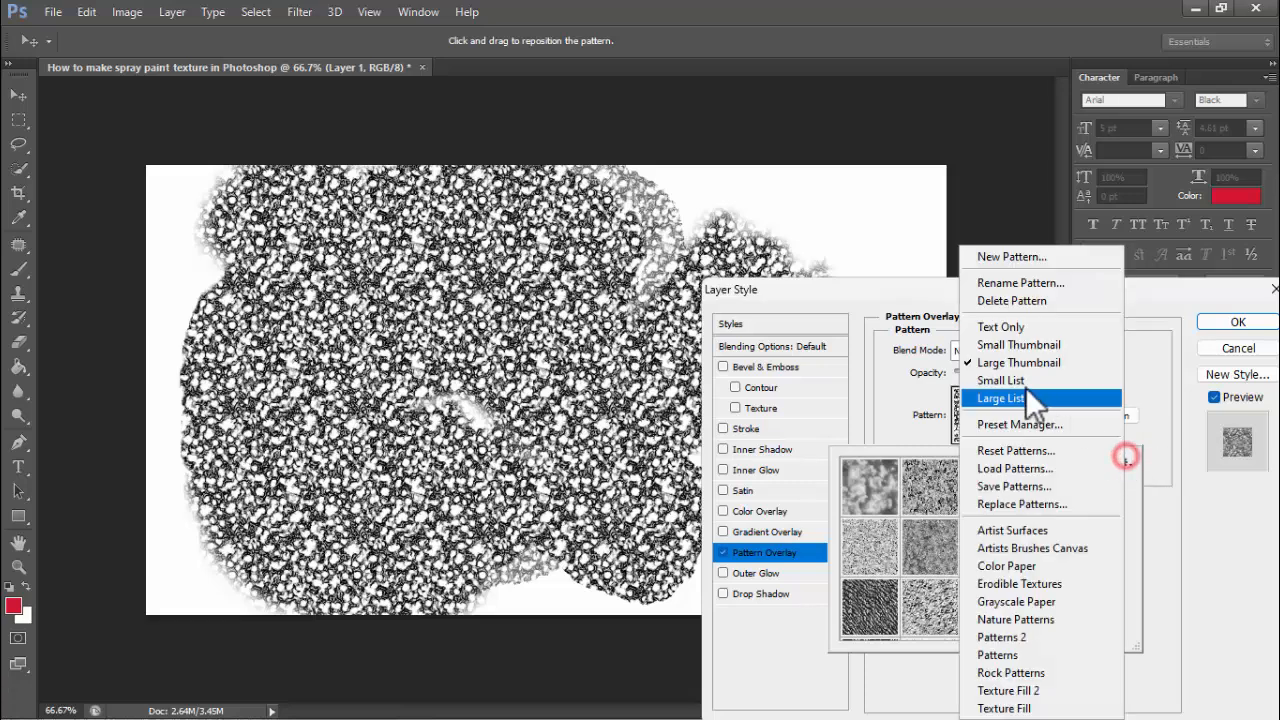
left_click(1015, 470)
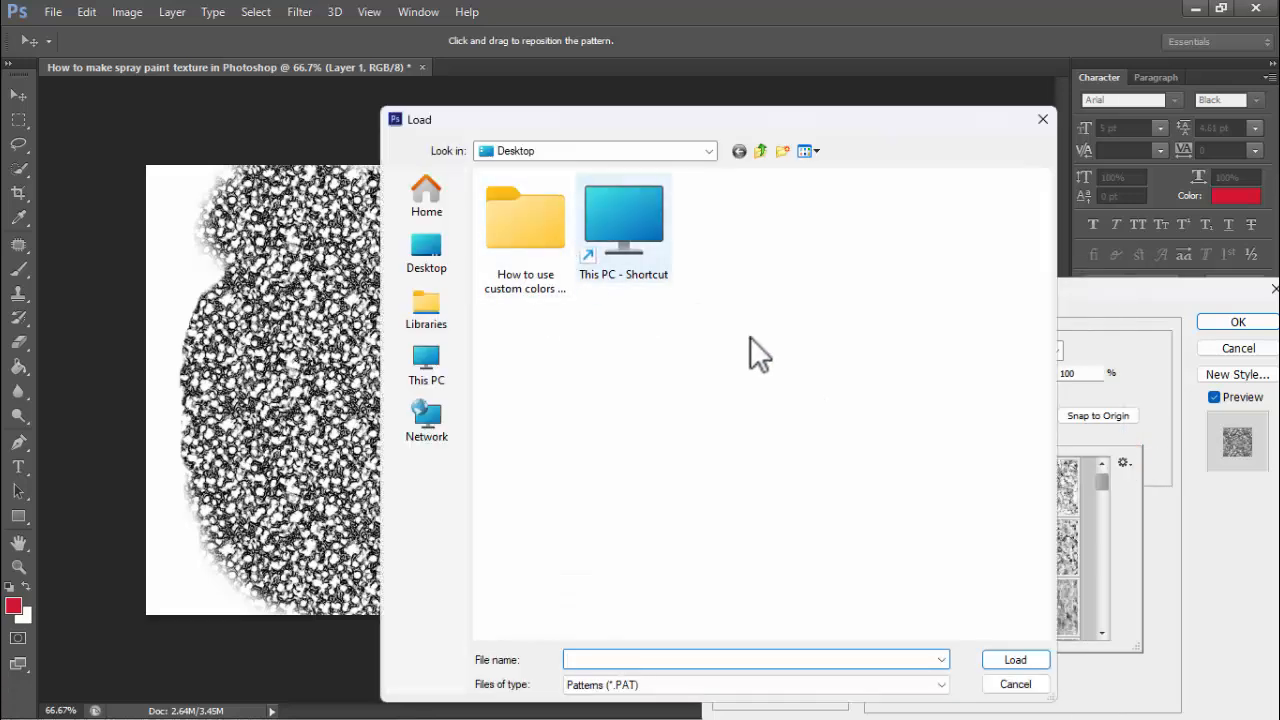
left_click(757, 340)
left_click(1015, 684)
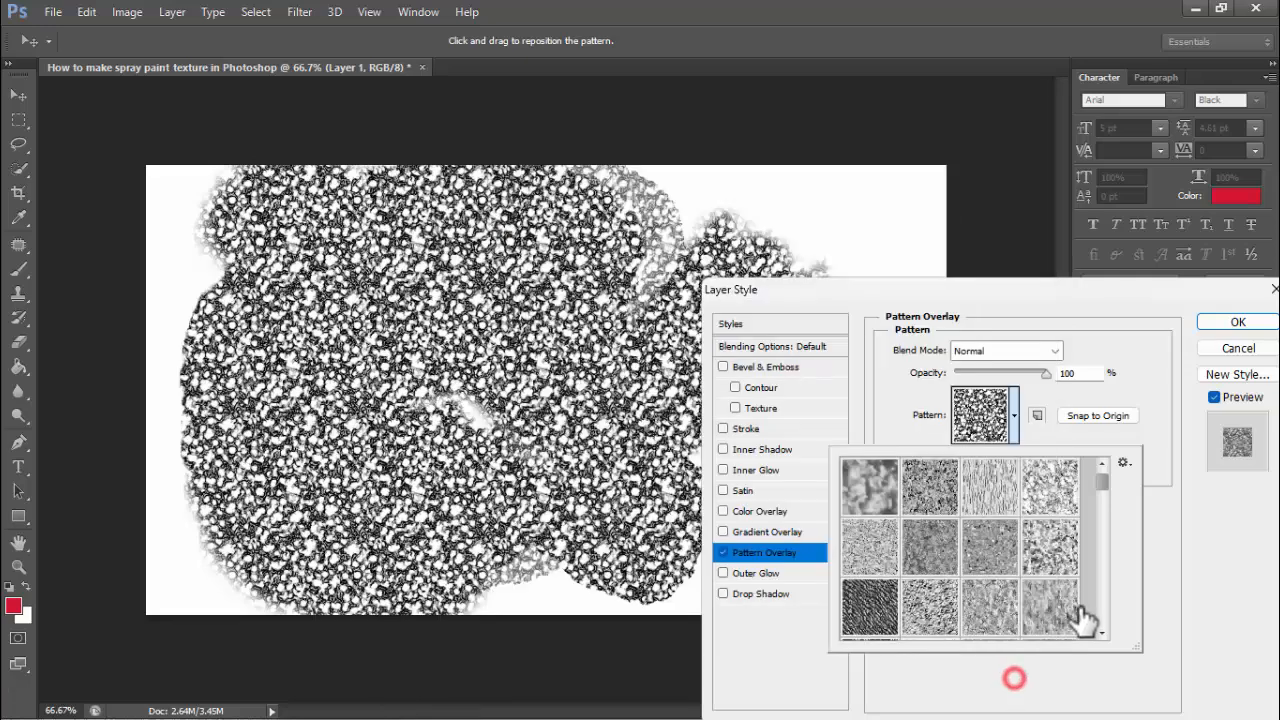
Browse the rest of the pattern collection and discard the Pattern Overlay from Layer 1
left_click_drag(1101, 493, 1112, 542)
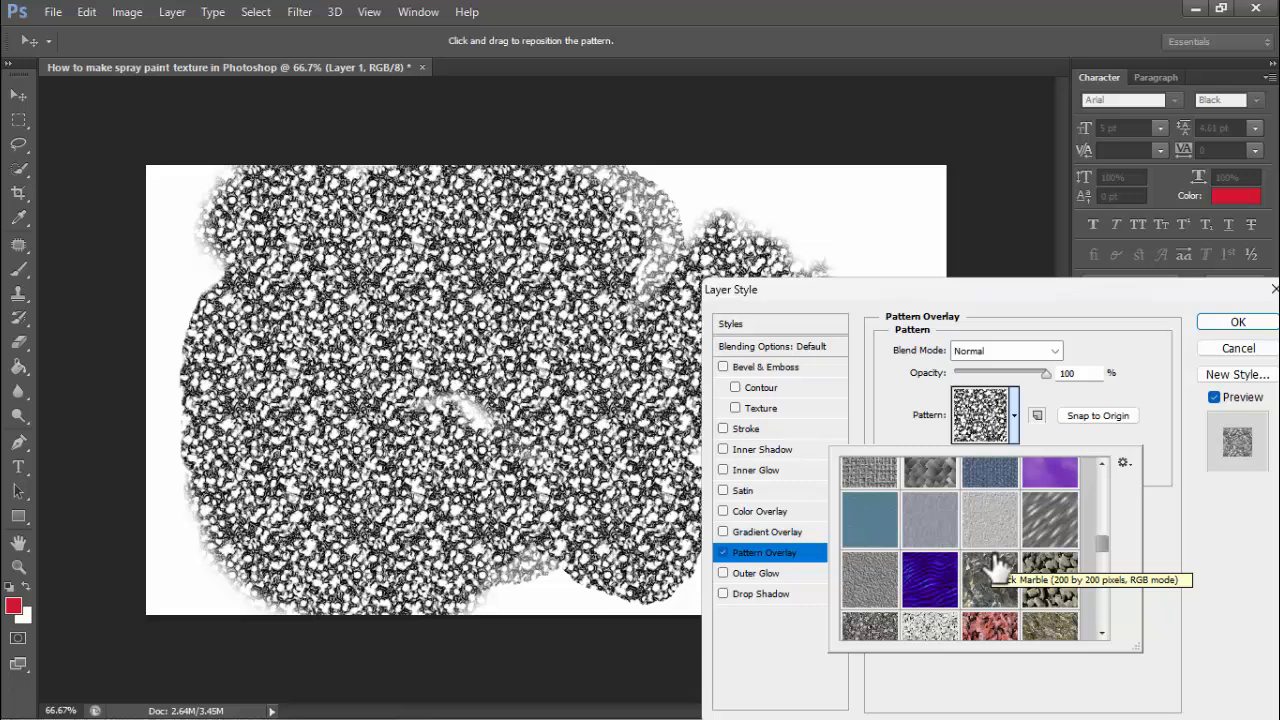
left_click_drag(1100, 546, 1117, 612)
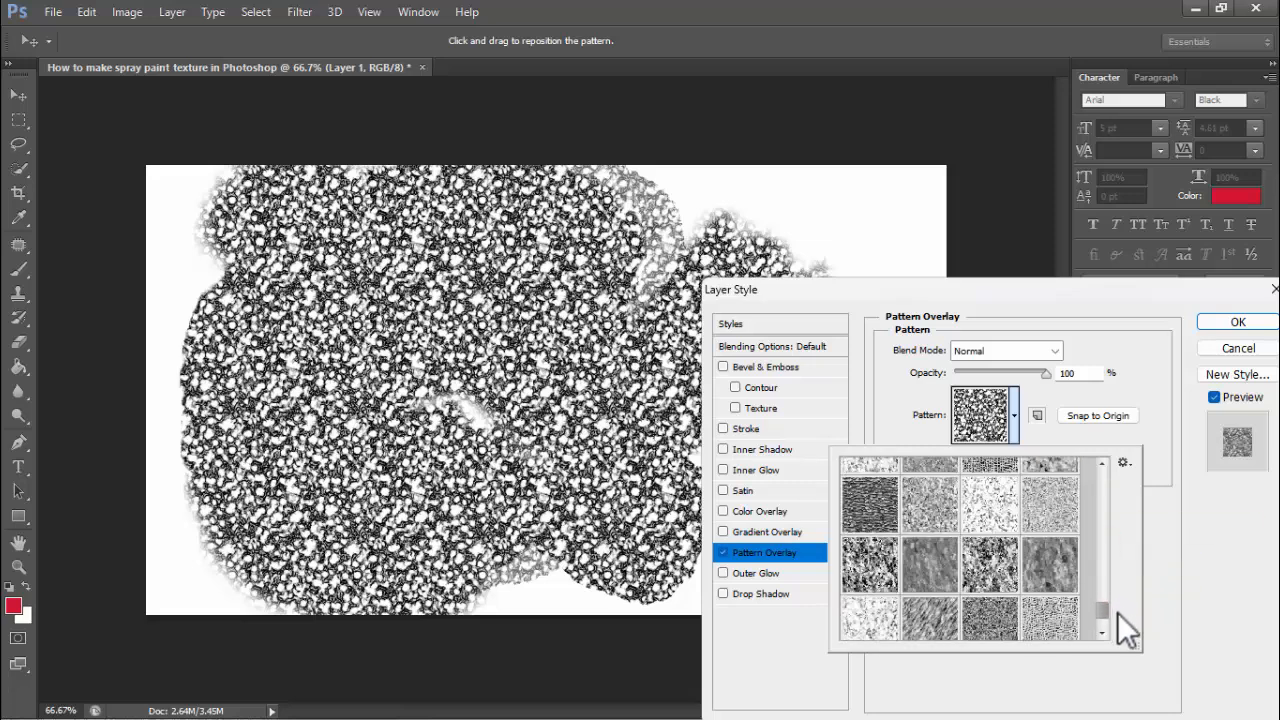
left_click(1238, 348)
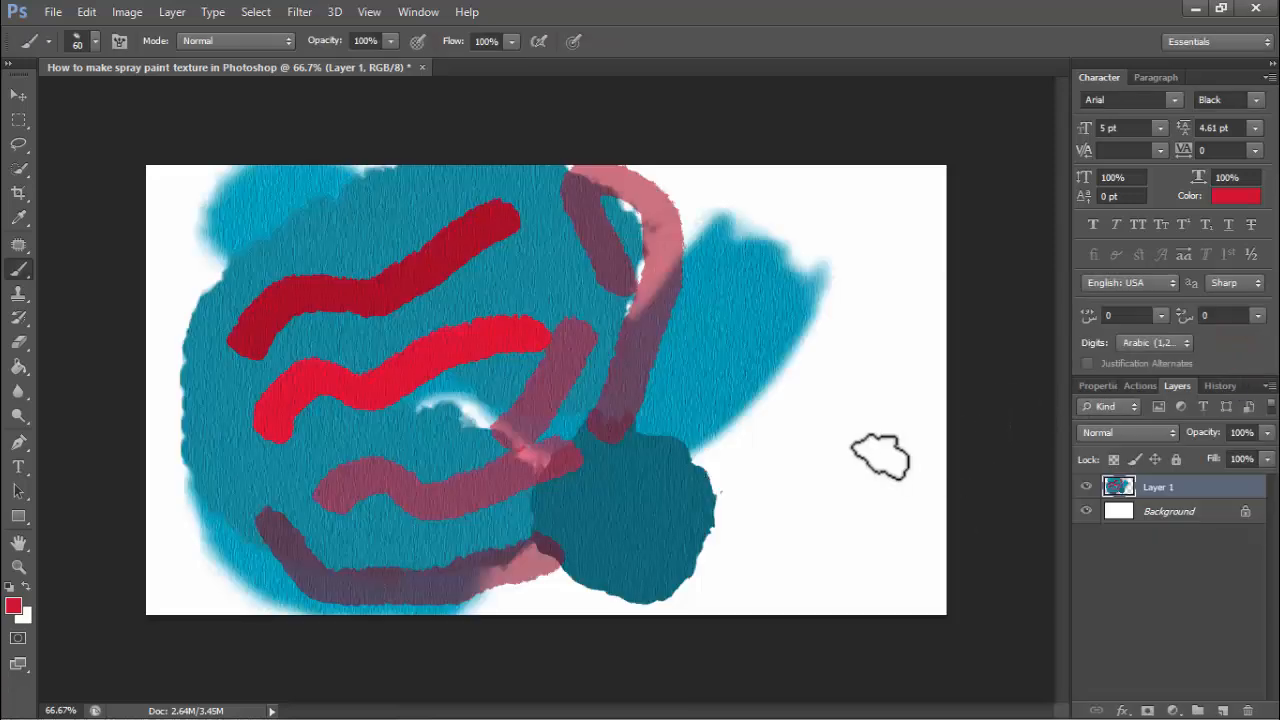
Sharpen Layer 1 with the Unsharp Mask filter, using an increased Amount
left_click(302, 11)
mouse_move(338, 275)
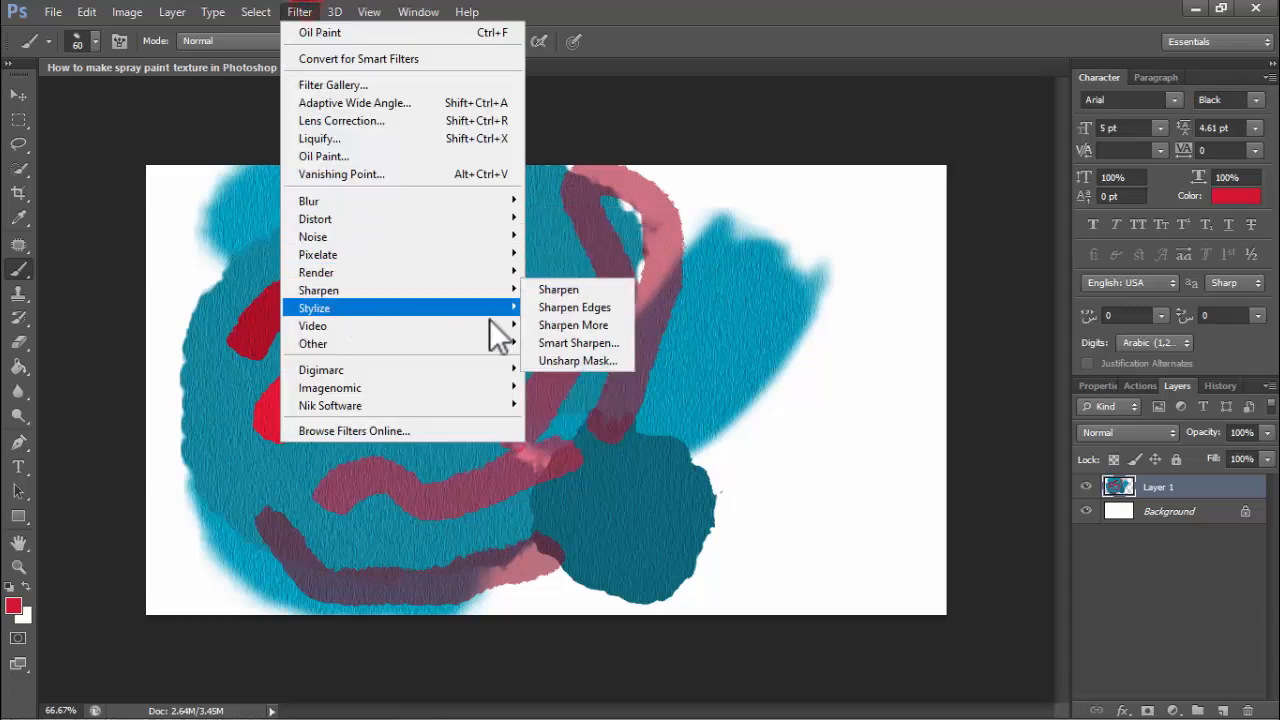
left_click(570, 360)
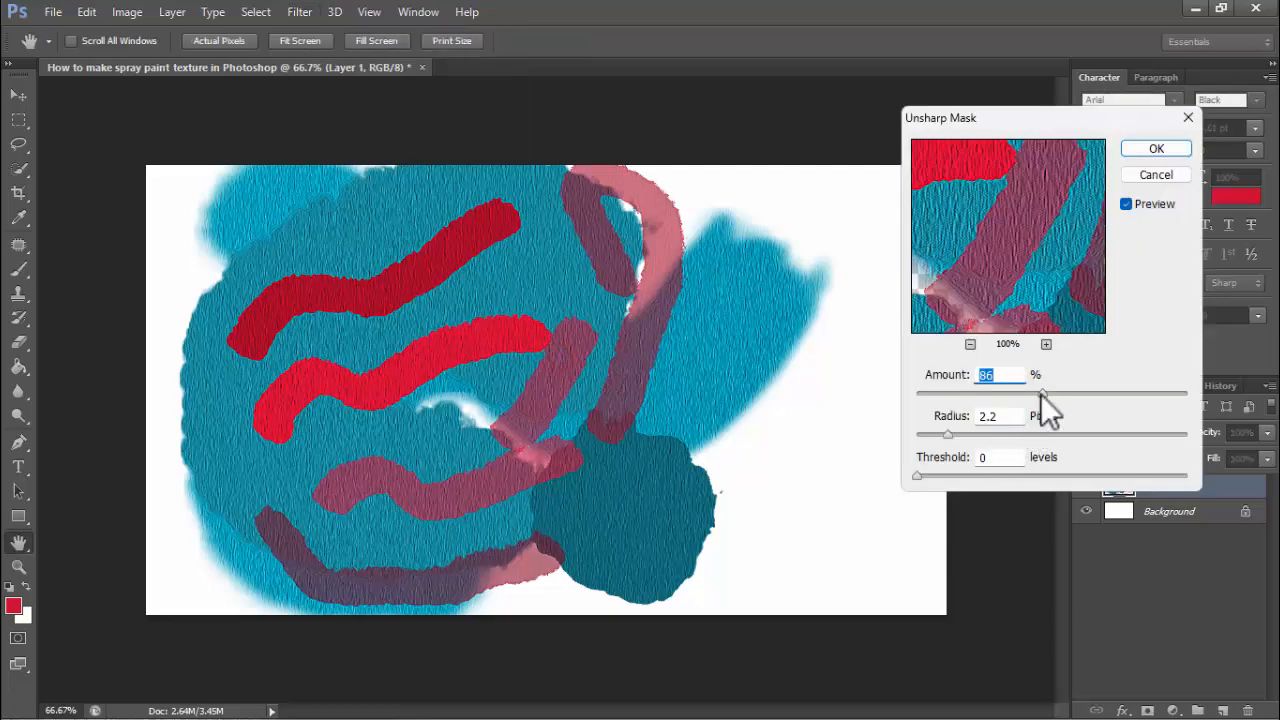
left_click_drag(1040, 402, 1139, 402)
left_click(1156, 150)
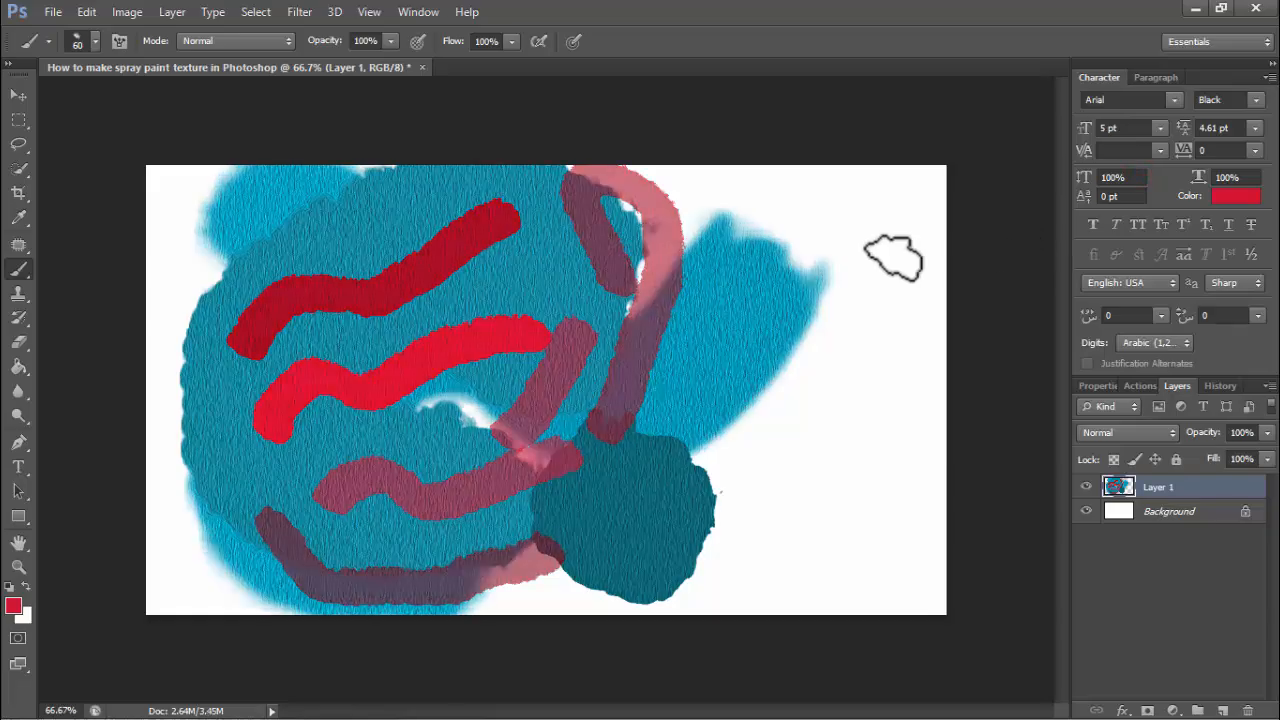